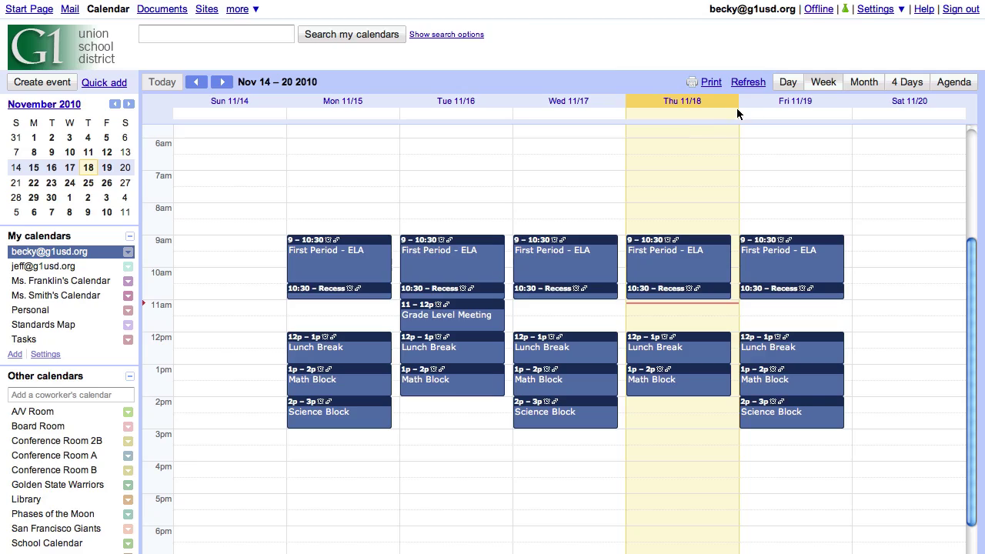
# Step: Cycle through Day, Week and Month views, ending back on the Nov 14–20 week
pyautogui.click(787, 81)
pyautogui.click(829, 83)
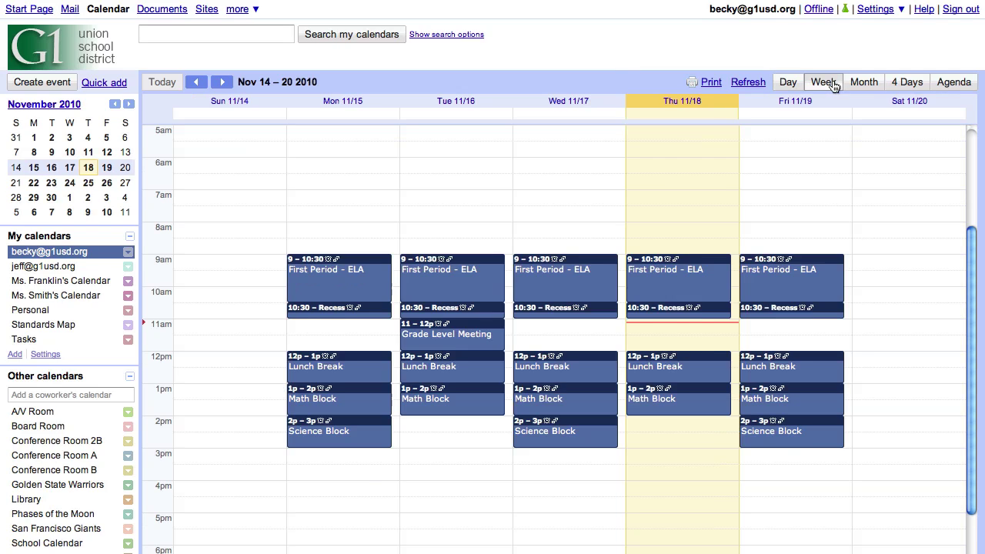
pyautogui.click(857, 83)
pyautogui.click(825, 82)
# Step: Show the Personal and Golden State Warriors calendars in the week
pyautogui.click(112, 311)
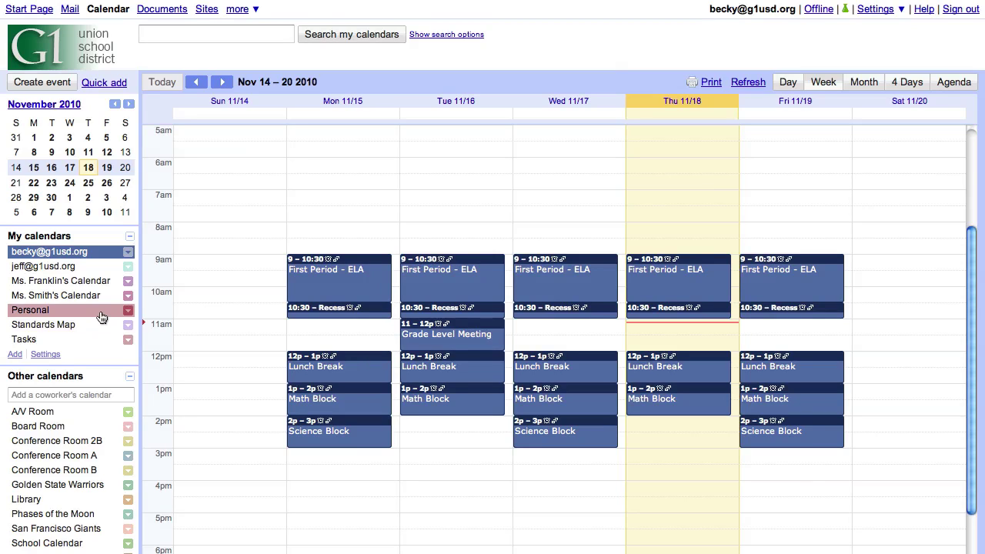
pyautogui.click(101, 316)
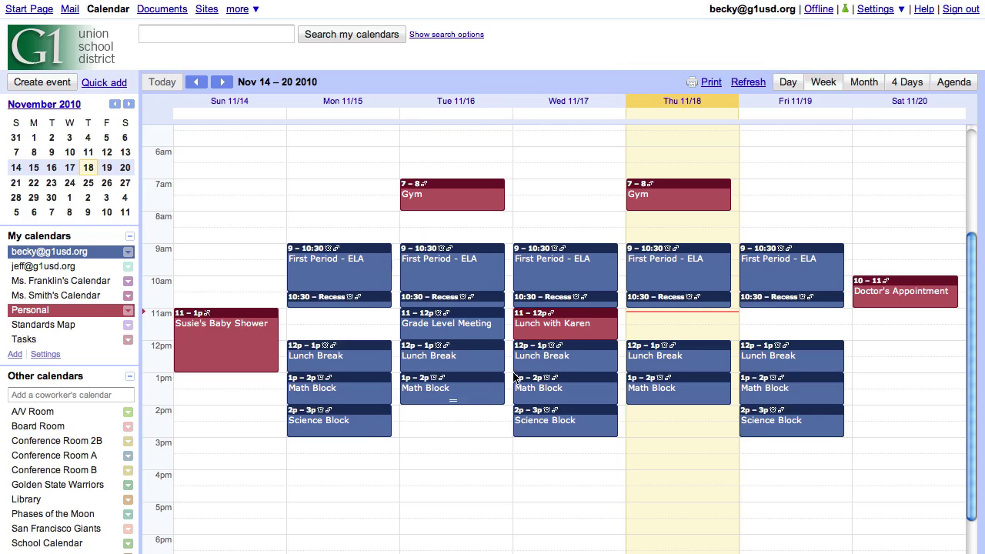
pyautogui.moveTo(528, 368)
# Step: After checking the Add options under Other calendars, hide Personal and Golden State Warriors
pyautogui.click(57, 484)
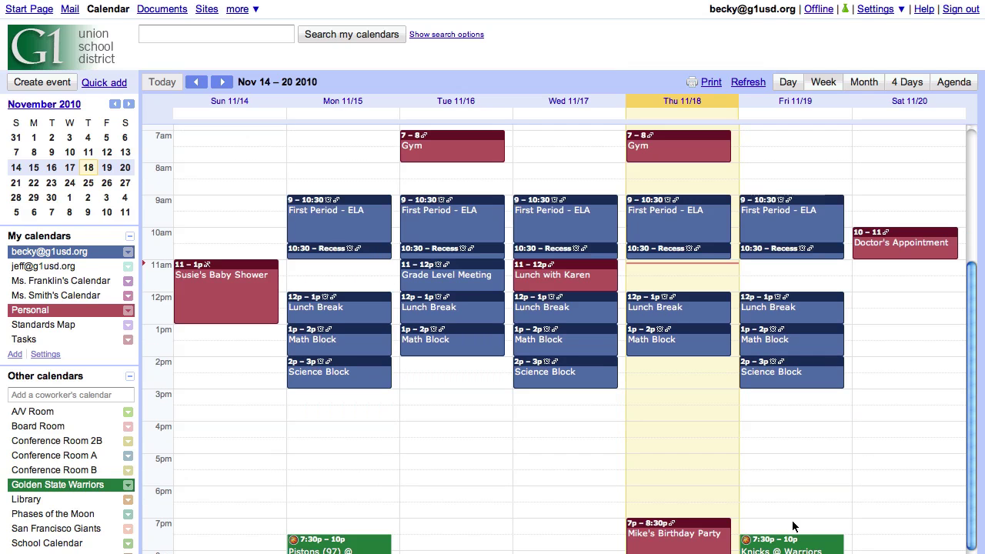
pyautogui.click(974, 542)
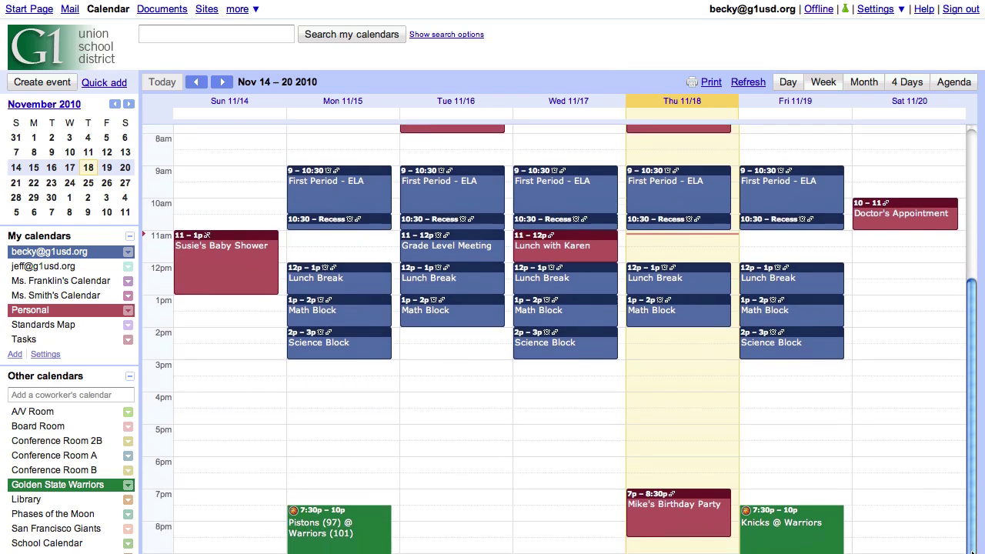
pyautogui.click(972, 549)
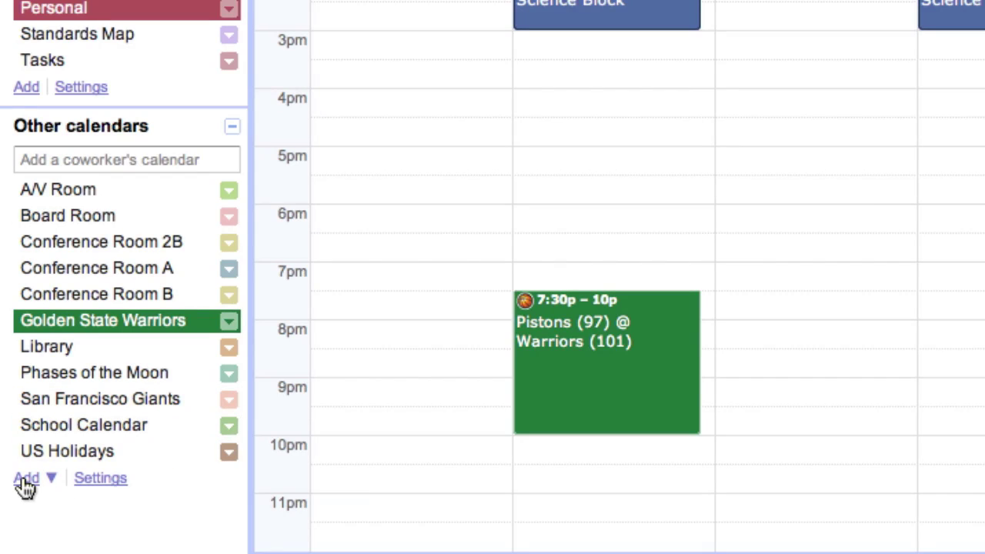
pyautogui.click(26, 478)
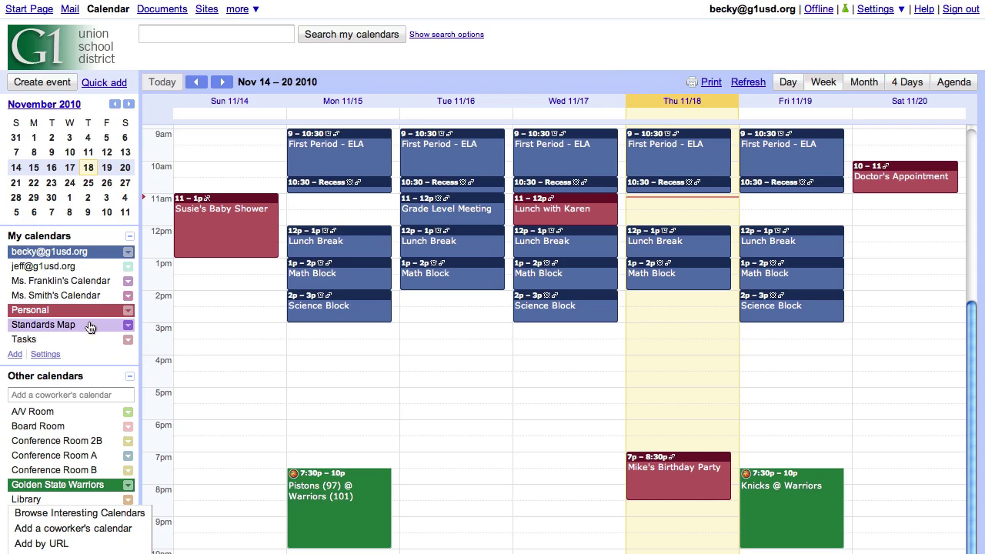
pyautogui.click(81, 313)
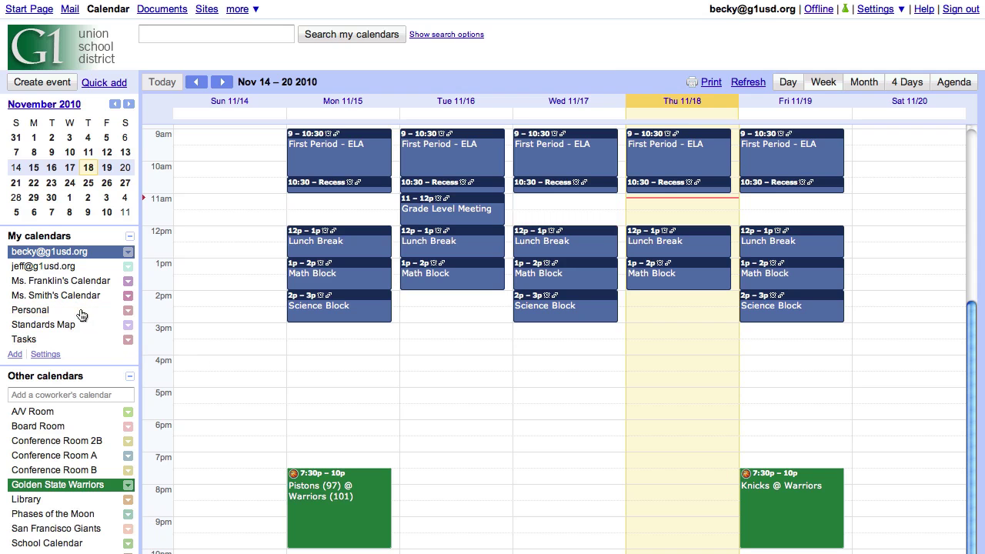
pyautogui.click(76, 488)
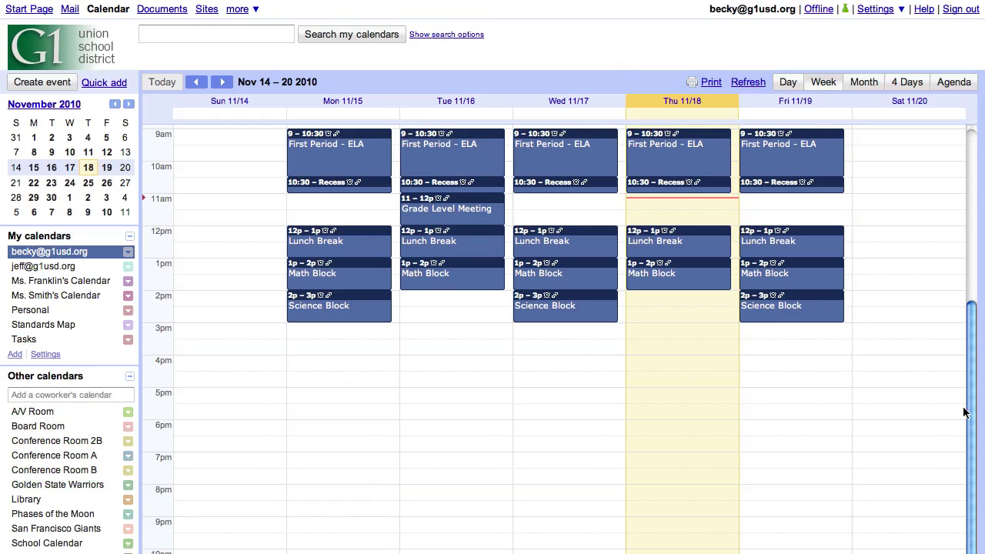
pyautogui.scroll(5, 964, 412)
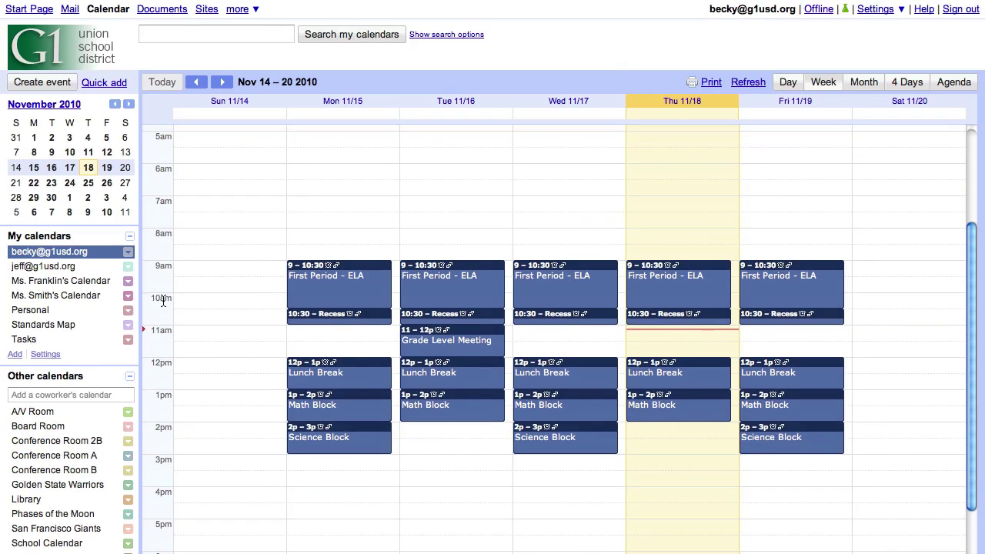
# Step: Turn on the Standards Map and Library calendars
pyautogui.click(103, 325)
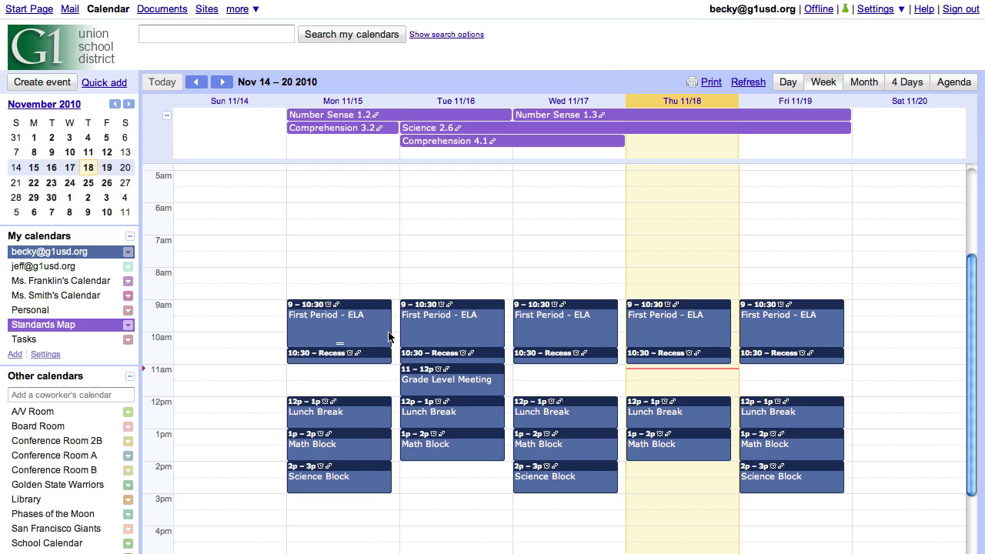
pyautogui.click(98, 504)
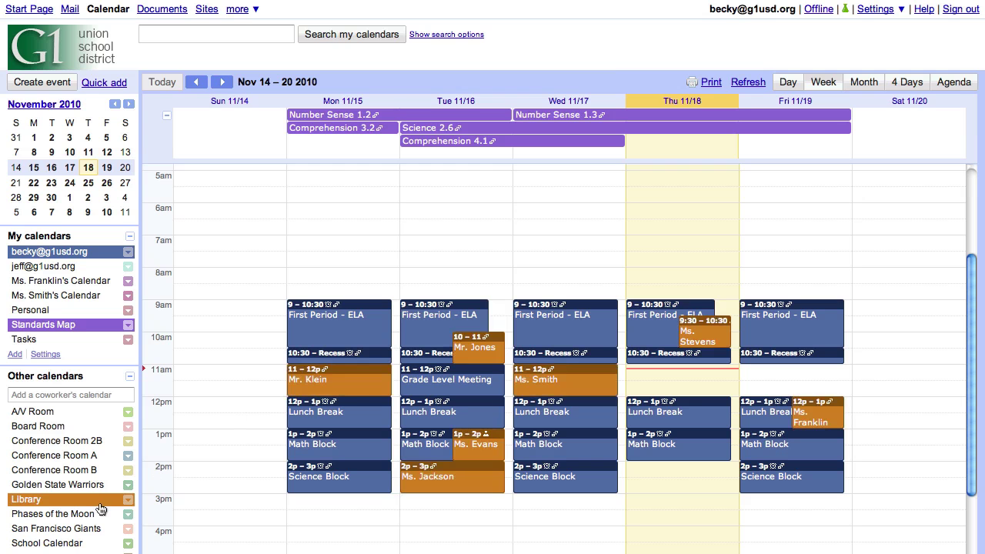
# Step: Create a 'My Class' event Monday 9:30–10:30 on the Library calendar and open its details
pyautogui.click(396, 325)
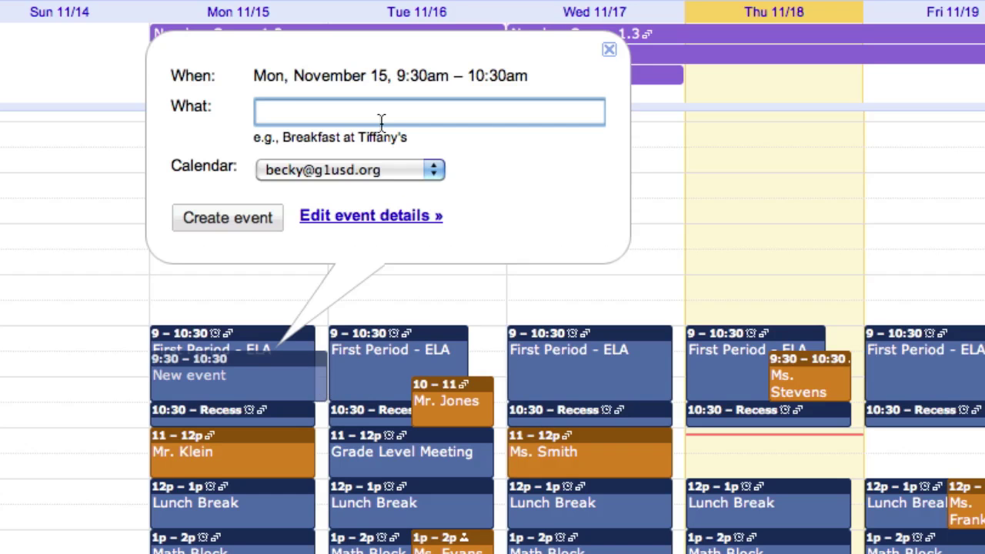
pyautogui.write('My Class')
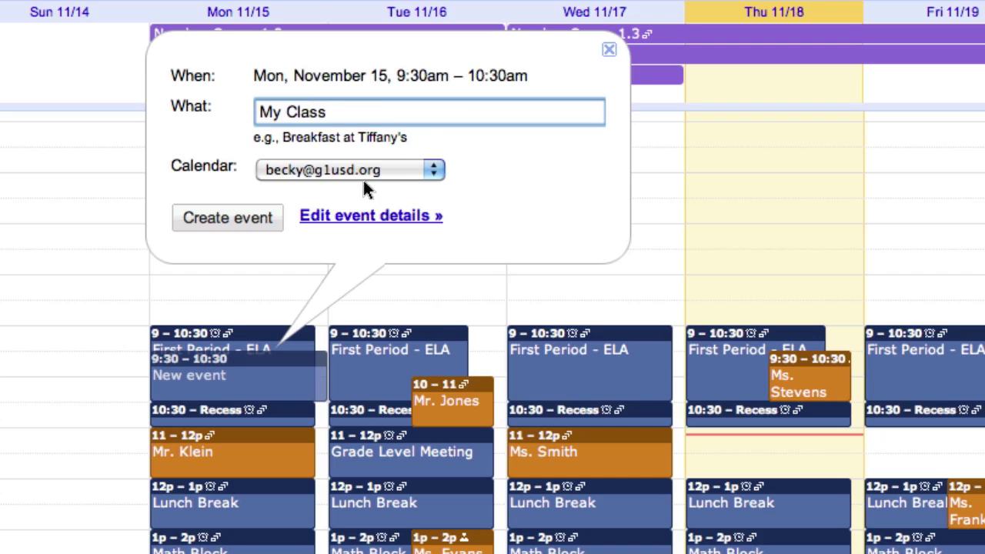
pyautogui.click(343, 169)
pyautogui.click(346, 383)
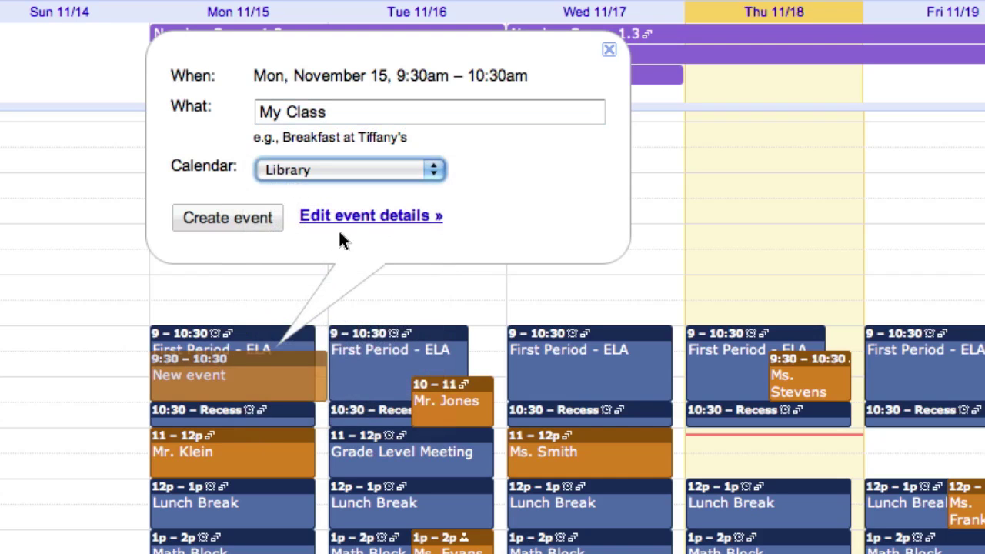
pyautogui.click(339, 218)
# Step: Add one guest and the description 'Put aside books for my class, please.'
pyautogui.click(839, 214)
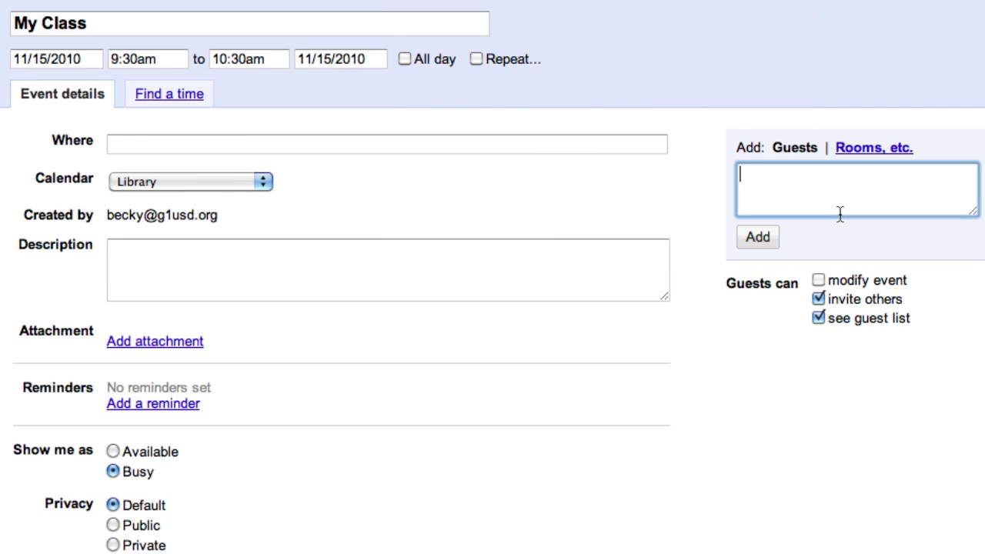
pyautogui.write('jason')
pyautogui.click(866, 227)
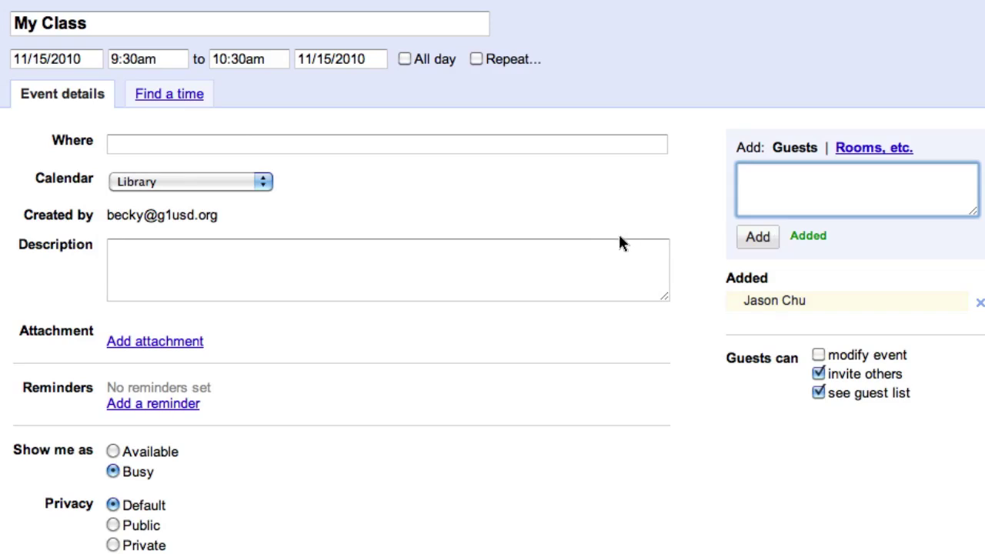
pyautogui.click(605, 248)
pyautogui.write('Put asid')
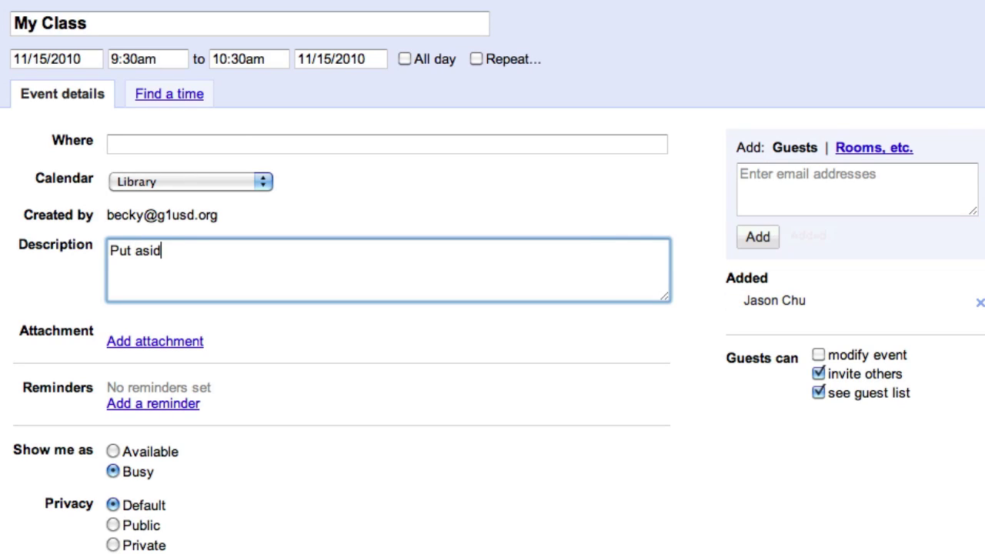
pyautogui.write('e books for my class, p')
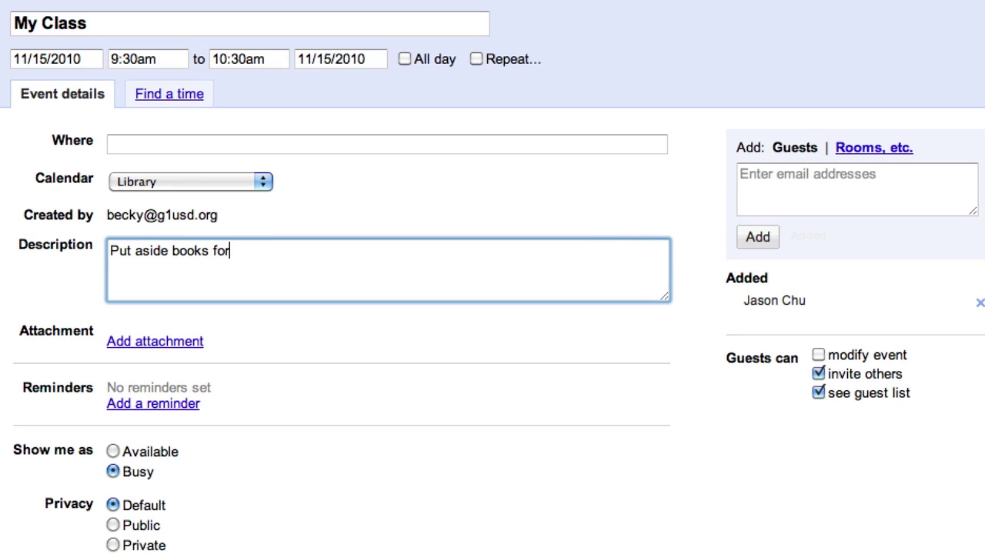
pyautogui.write('lease.')
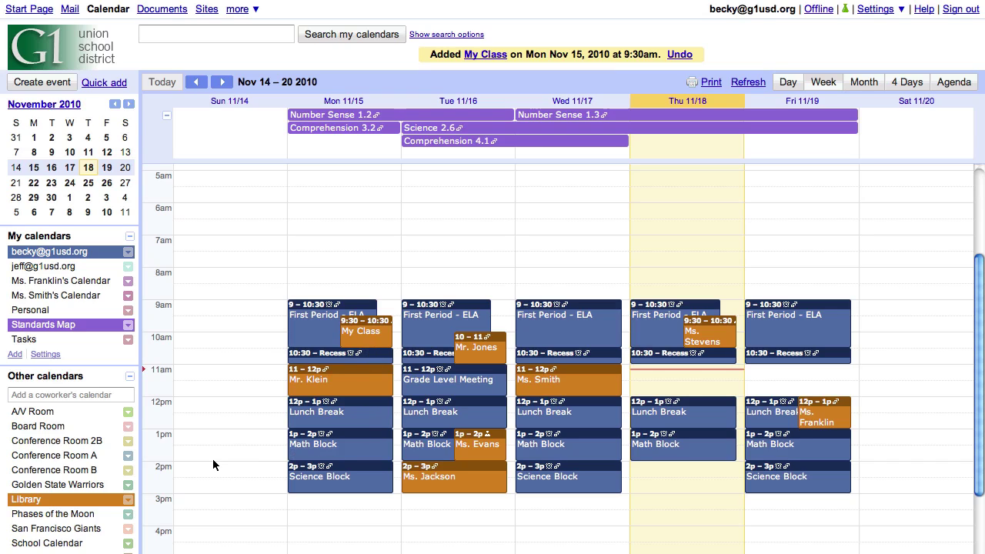
# Step: Hide Library and Standards Map, and show two colleagues' calendars with their Lunch Period events
pyautogui.click(88, 504)
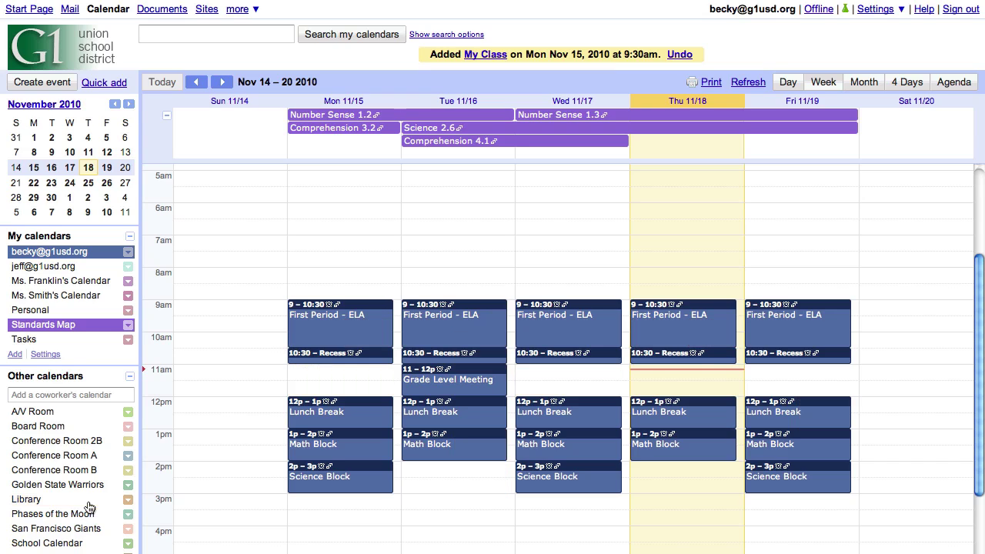
pyautogui.click(73, 330)
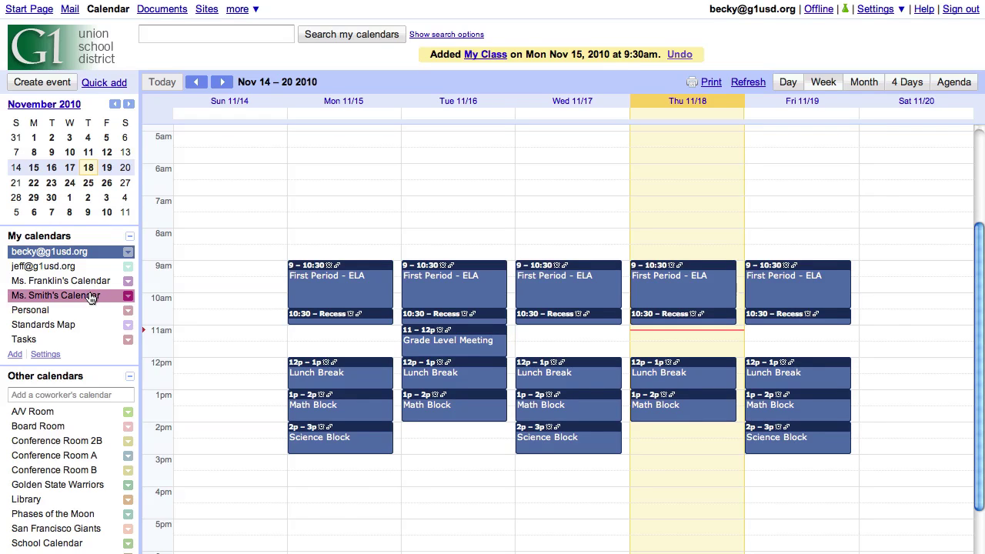
pyautogui.click(73, 269)
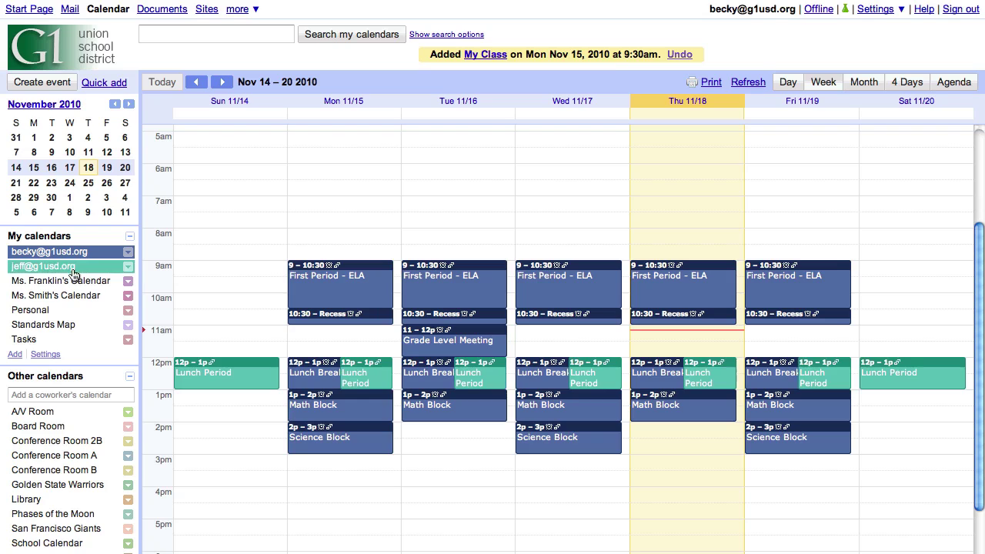
pyautogui.click(78, 281)
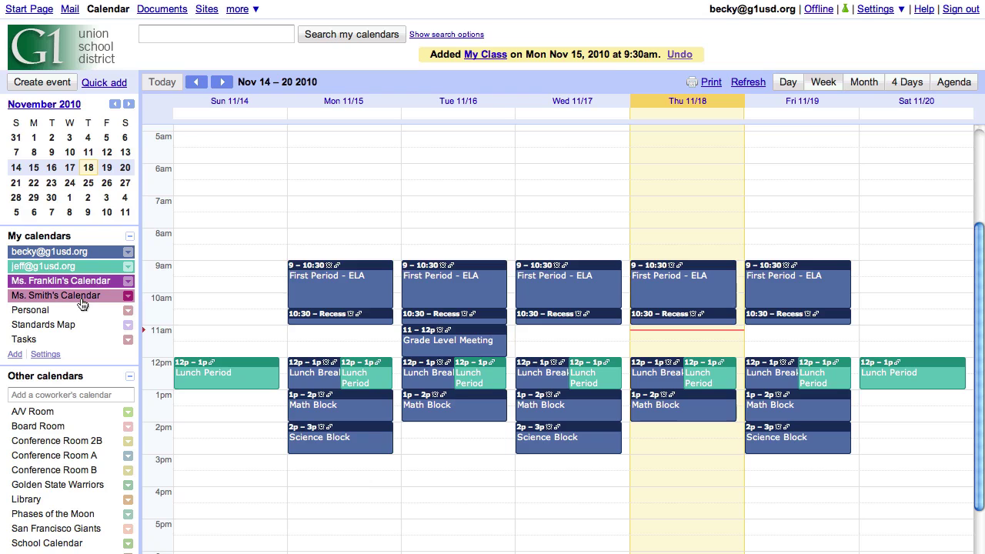
# Step: Create a 'Metting' event Friday 11–12 and add a colleague as guest
pyautogui.click(763, 339)
pyautogui.moveTo(763, 339); pyautogui.dragTo(771, 350)
pyautogui.write('Metting')
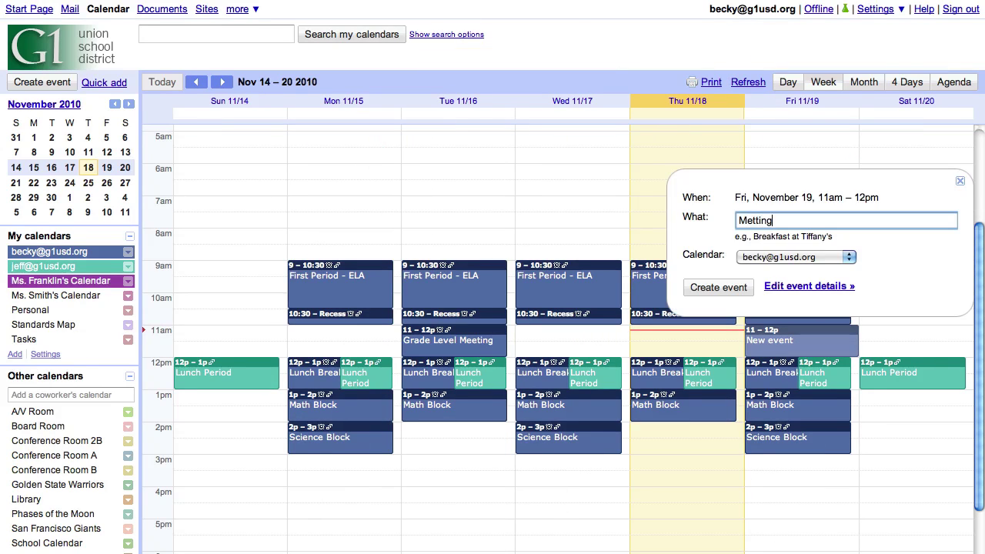
pyautogui.click(740, 287)
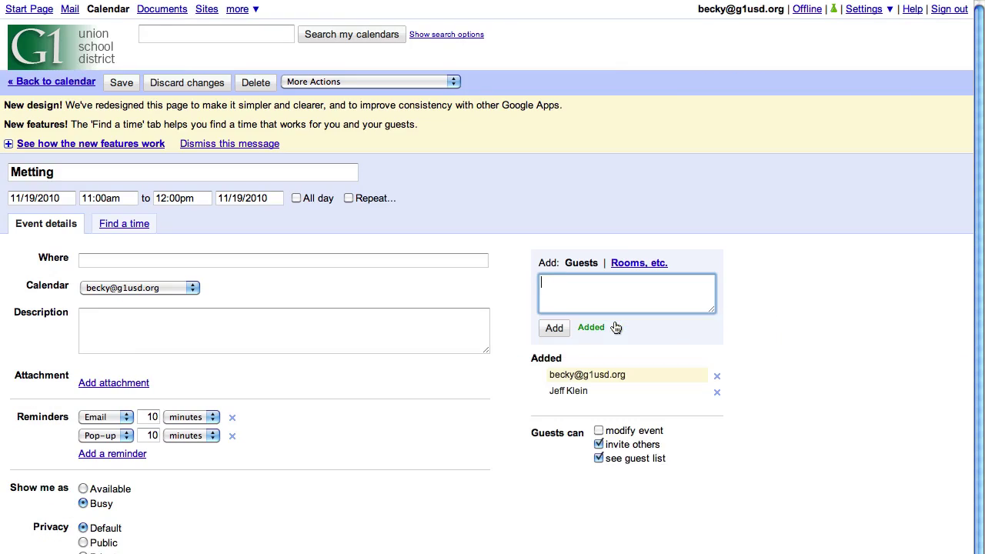
pyautogui.write('cristin')
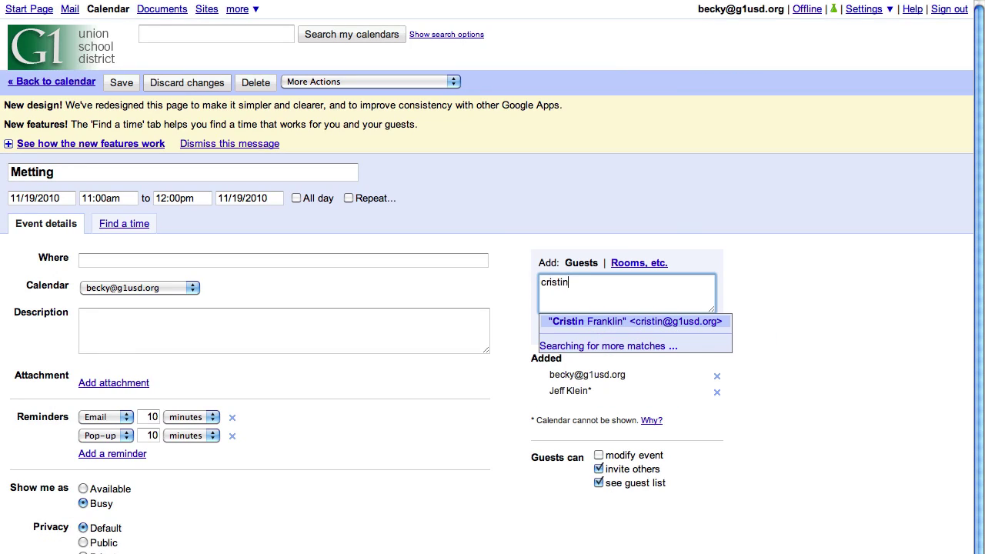
pyautogui.press('Return')
pyautogui.click(639, 262)
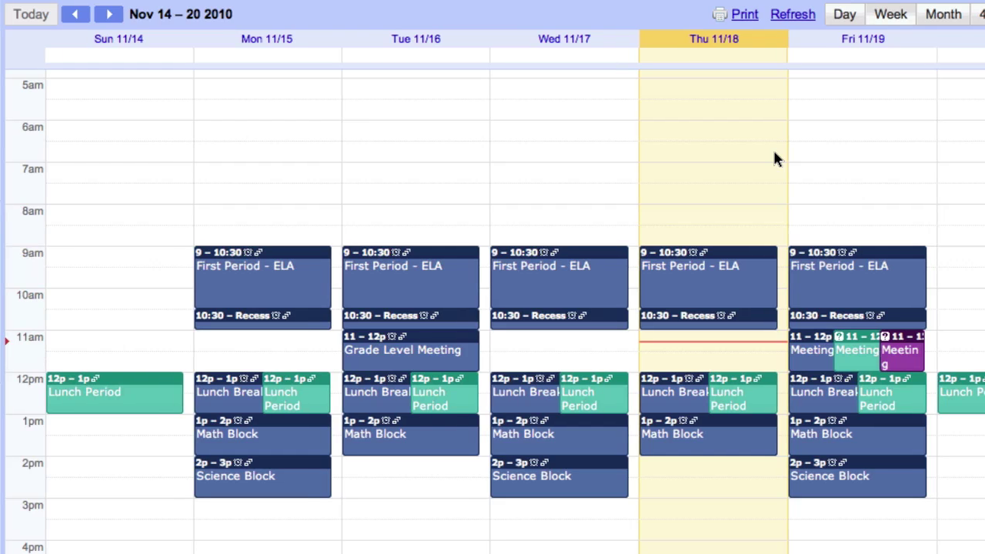
# Step: Move the meeting to Thursday 11am, extend it to about 1pm, and send guest updates
pyautogui.moveTo(820, 344); pyautogui.dragTo(735, 343)
pyautogui.click(336, 345)
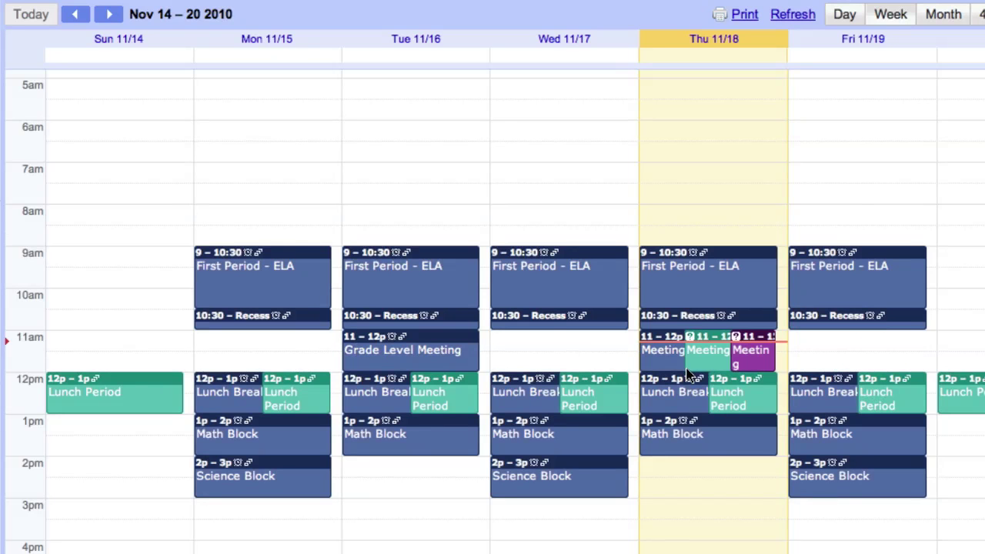
pyautogui.moveTo(676, 368); pyautogui.dragTo(677, 403)
pyautogui.click(336, 345)
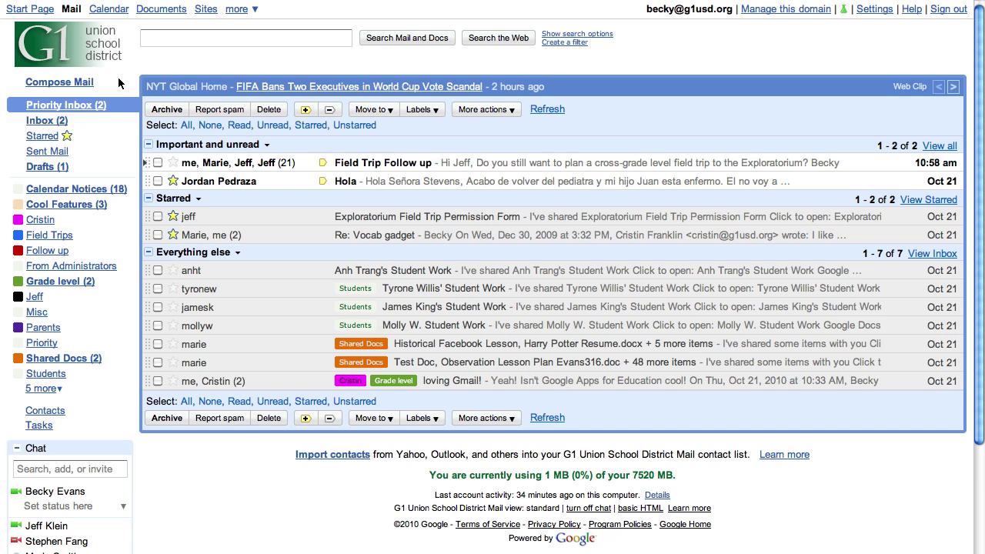
# Step: In Tasks, check off 'meeting with parents' and add 'field trip stuff'
pyautogui.click(86, 83)
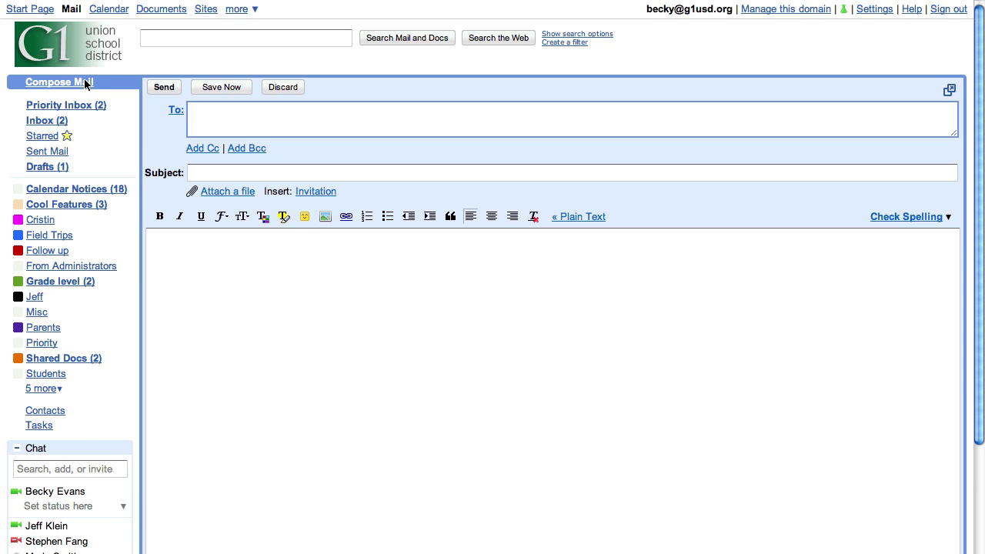
pyautogui.click(83, 104)
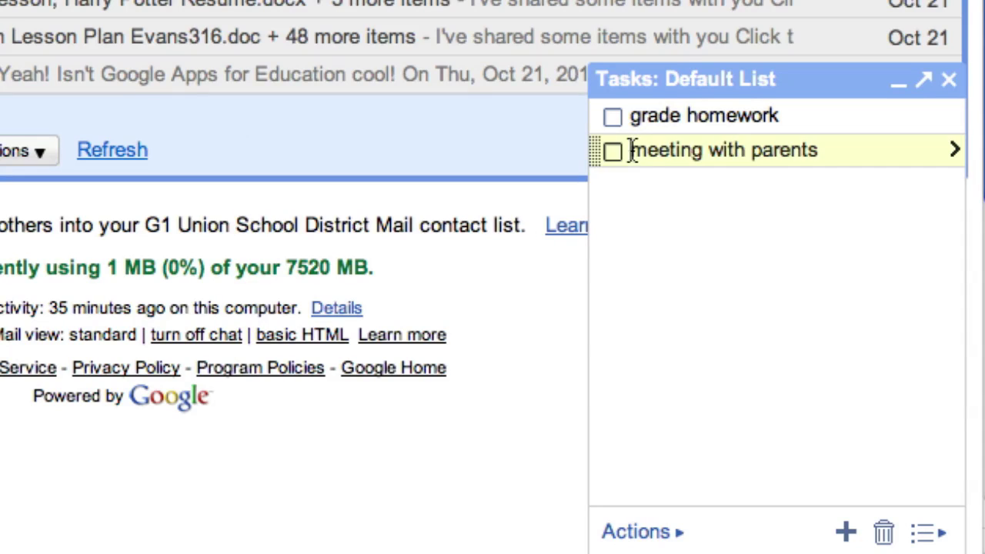
pyautogui.click(612, 150)
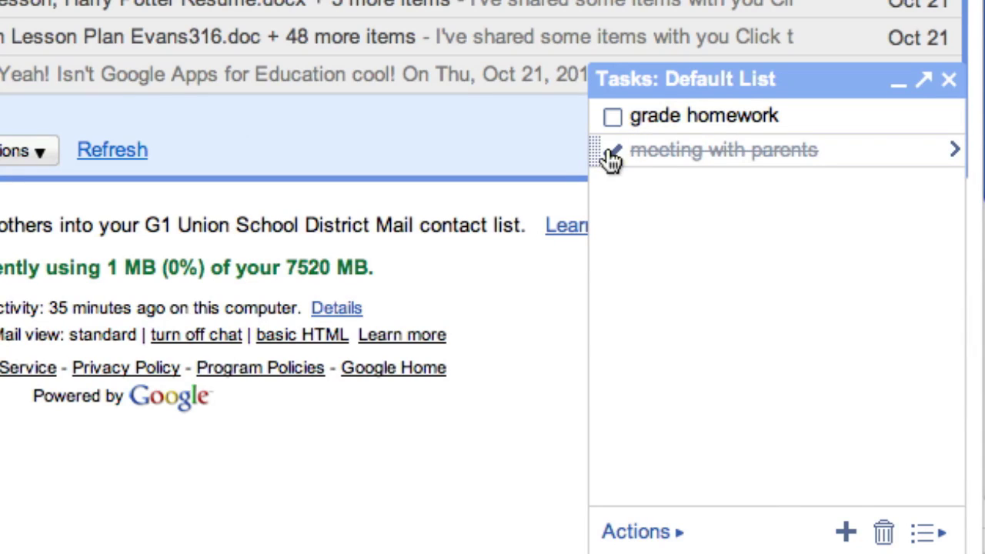
pyautogui.click(847, 533)
pyautogui.write('field trip stuff')
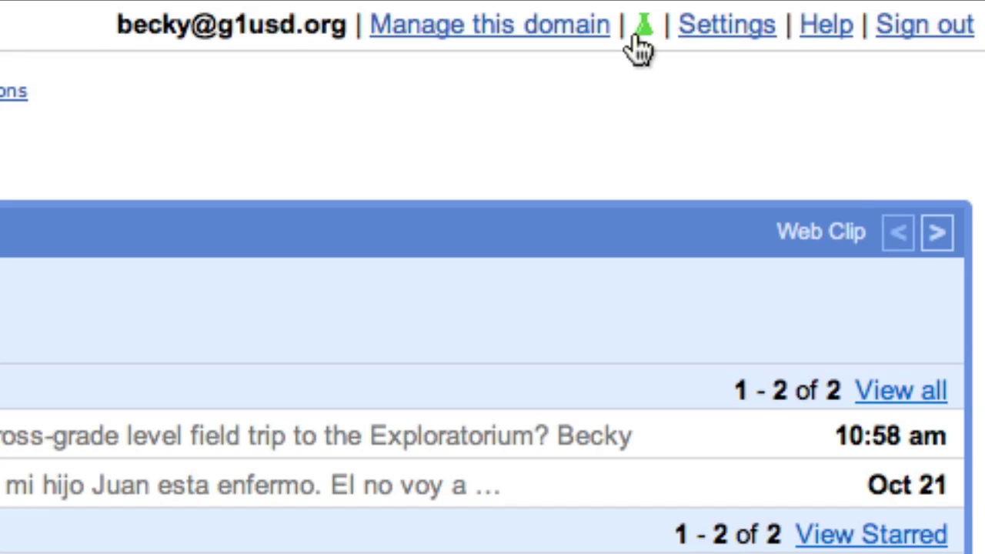
pyautogui.click(843, 10)
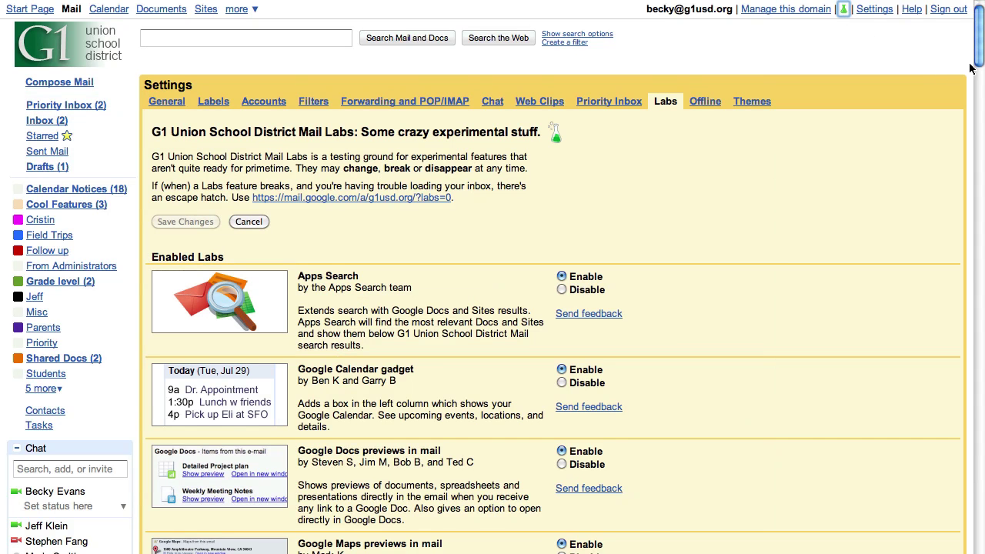
pyautogui.moveTo(979, 63); pyautogui.dragTo(981, 119)
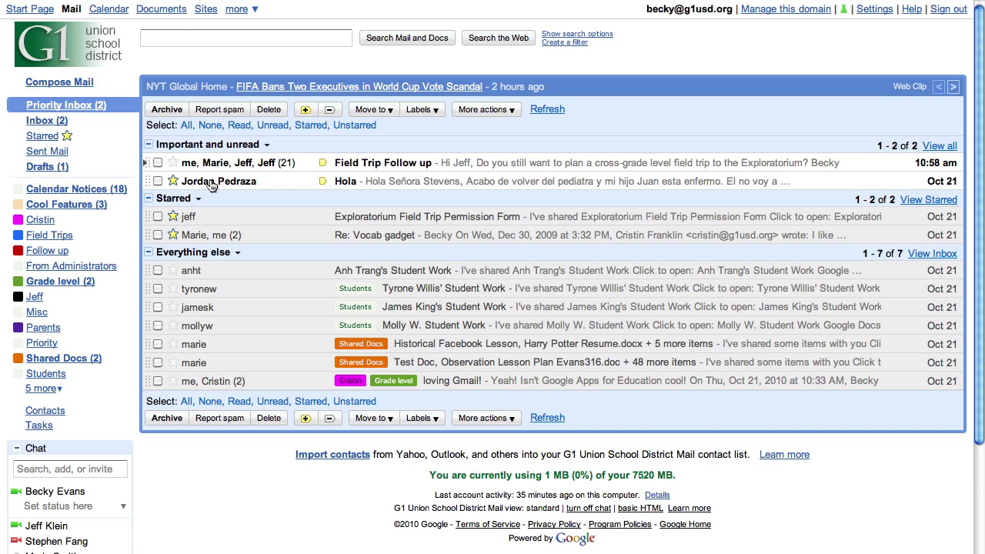
# Step: Open the Spanish 'Hola' message, translate it to English, then restore the original
pyautogui.click(211, 187)
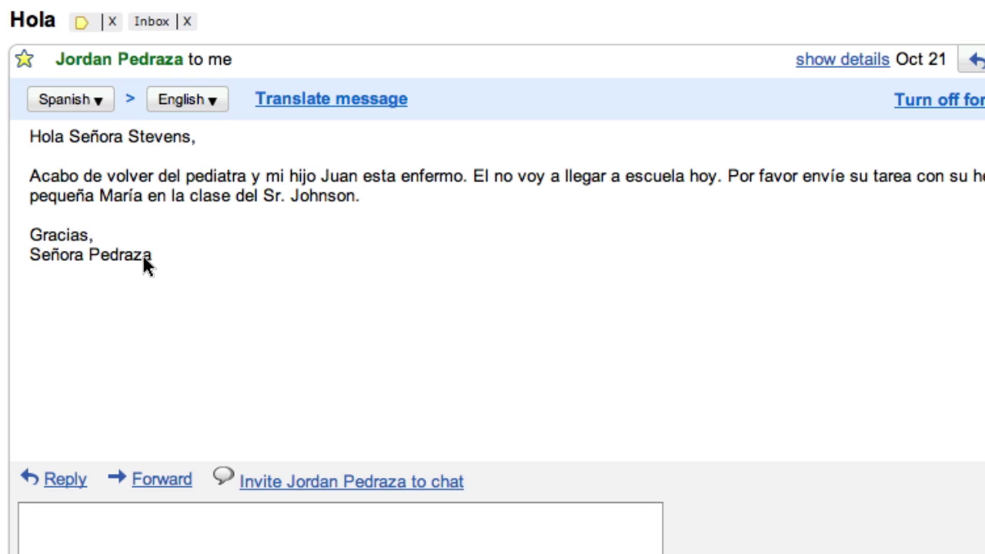
pyautogui.click(99, 103)
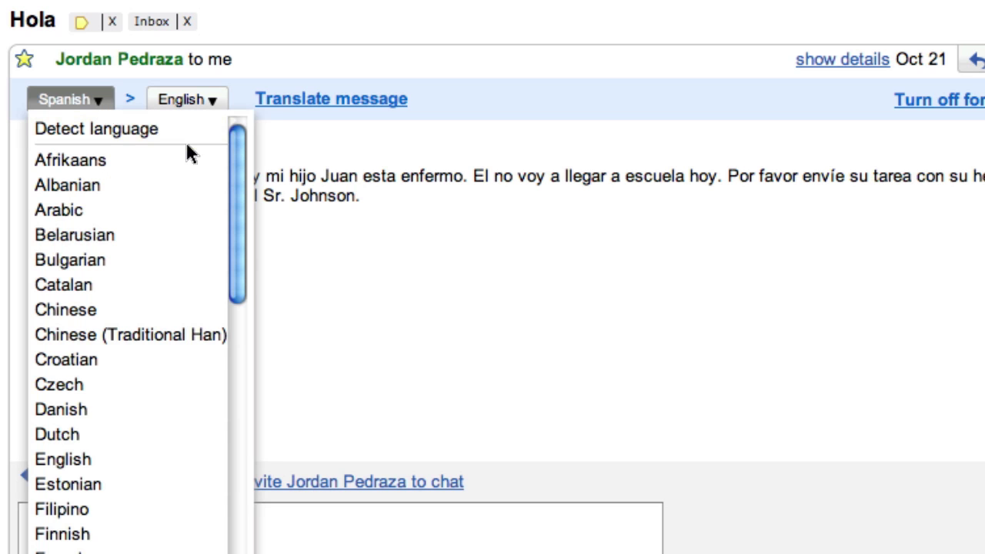
pyautogui.moveTo(237, 125)
pyautogui.mouseDown()
pyautogui.moveTo(243, 439)
pyautogui.moveTo(236, 115)
pyautogui.mouseUp()
pyautogui.click(286, 123)
pyautogui.click(286, 106)
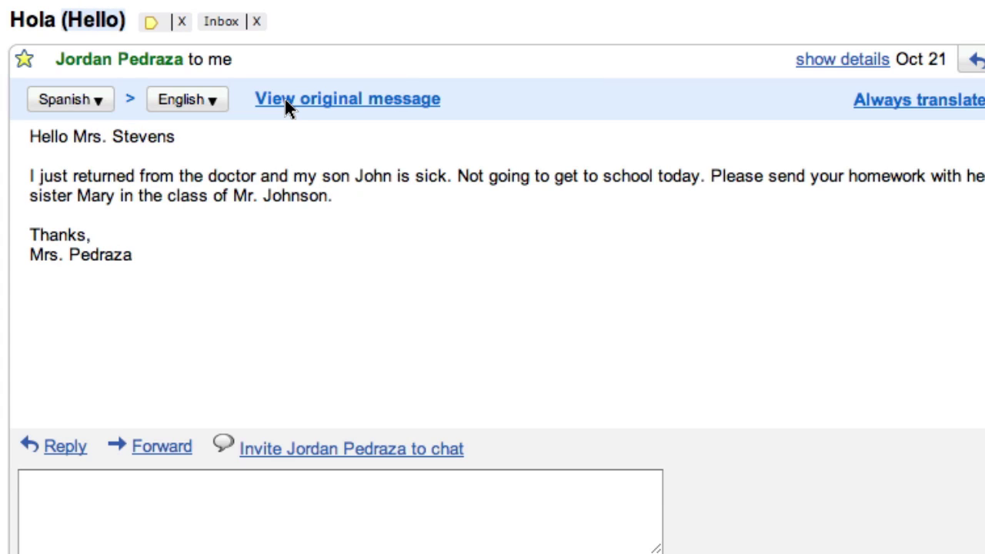
pyautogui.click(284, 101)
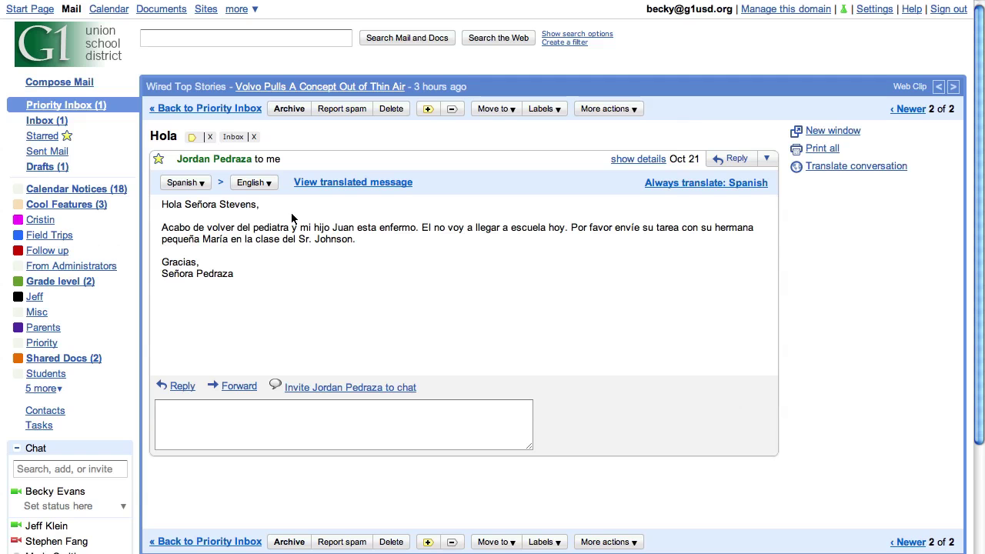
# Step: Search mail from the colleague and open the Oct 22 field trip thread at its end
pyautogui.click(91, 105)
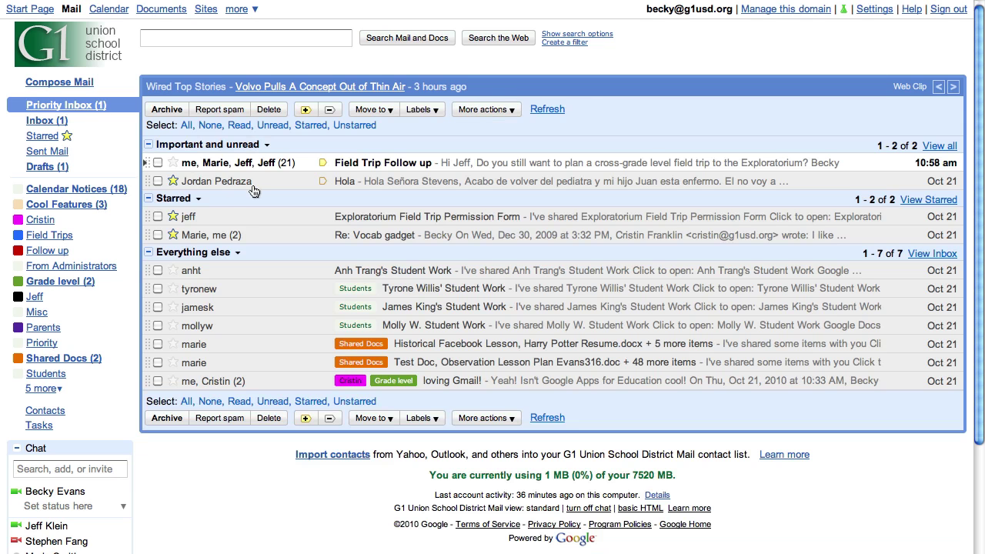
pyautogui.click(266, 166)
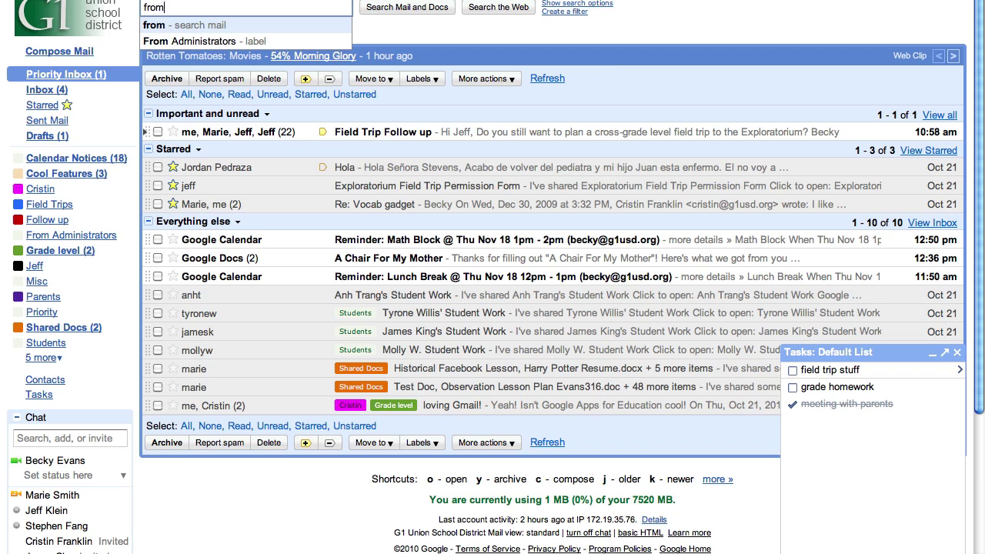
pyautogui.write(':jeff')
pyautogui.click(235, 41)
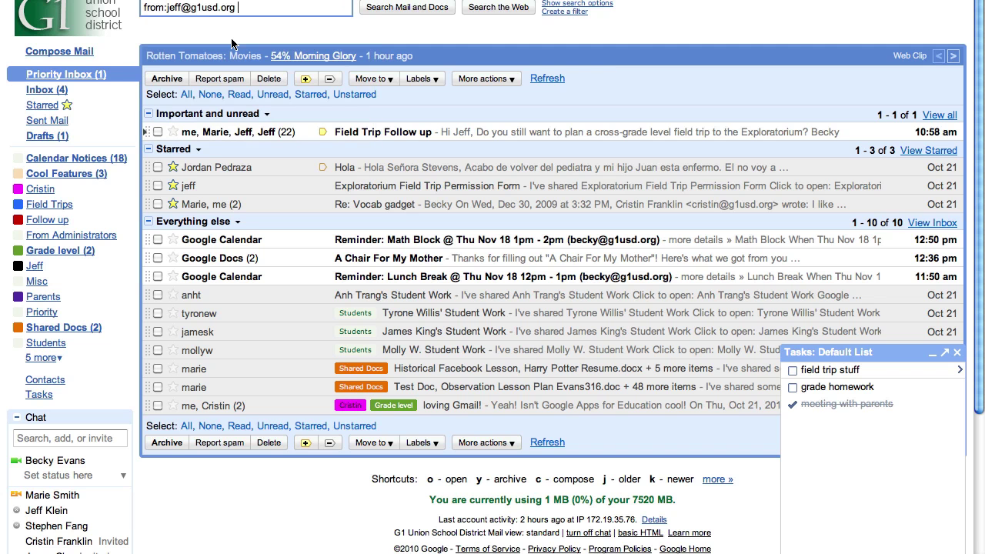
pyautogui.click(384, 11)
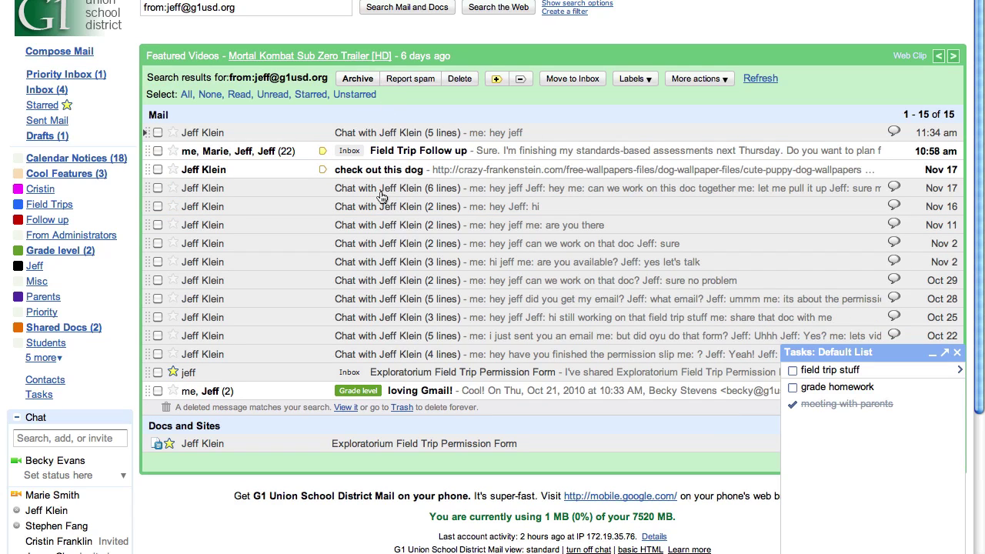
pyautogui.click(372, 340)
pyautogui.scroll(-2, 980, 371)
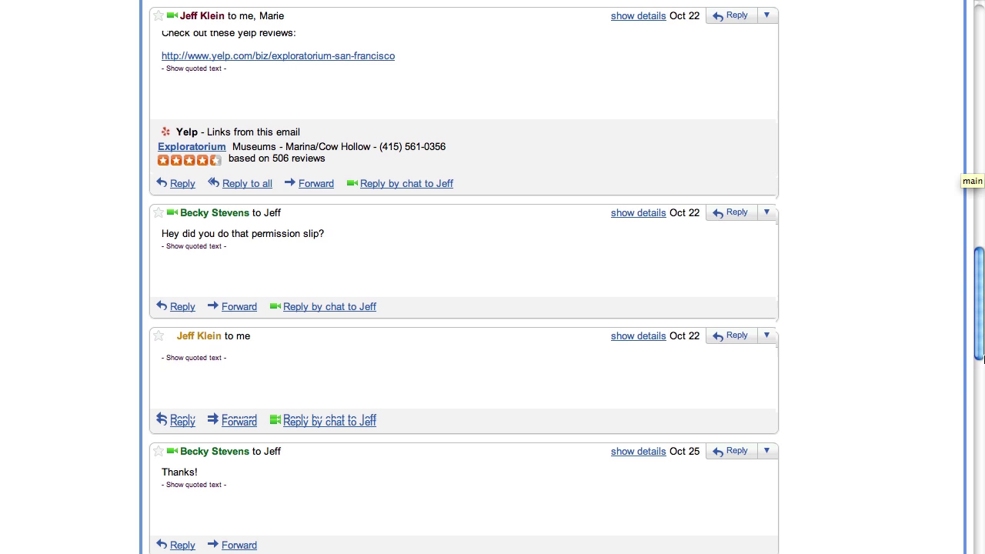
pyautogui.moveTo(980, 371); pyautogui.dragTo(980, 523)
pyautogui.scroll(-4, 461, 307)
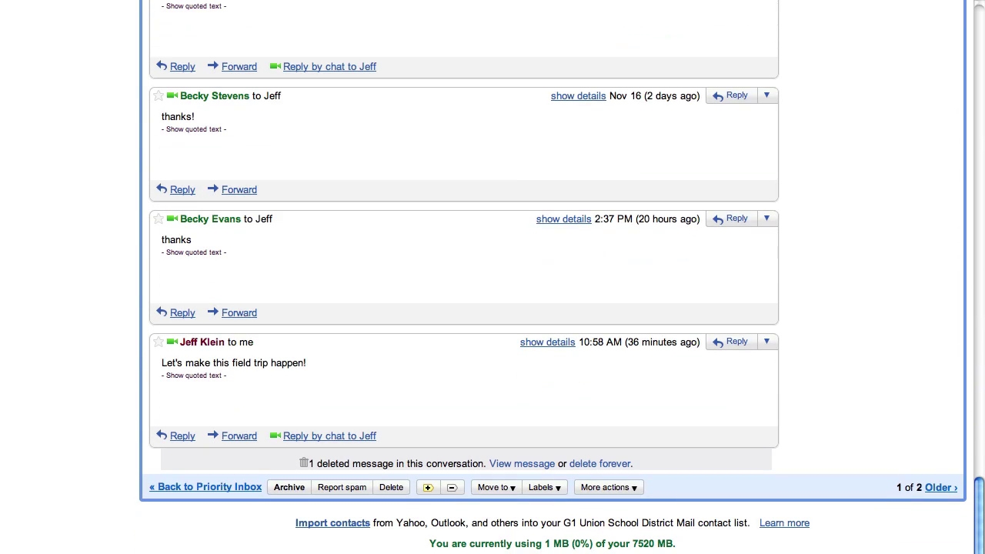
# Step: Reply 'great!' to the last message in the thread
pyautogui.click(182, 436)
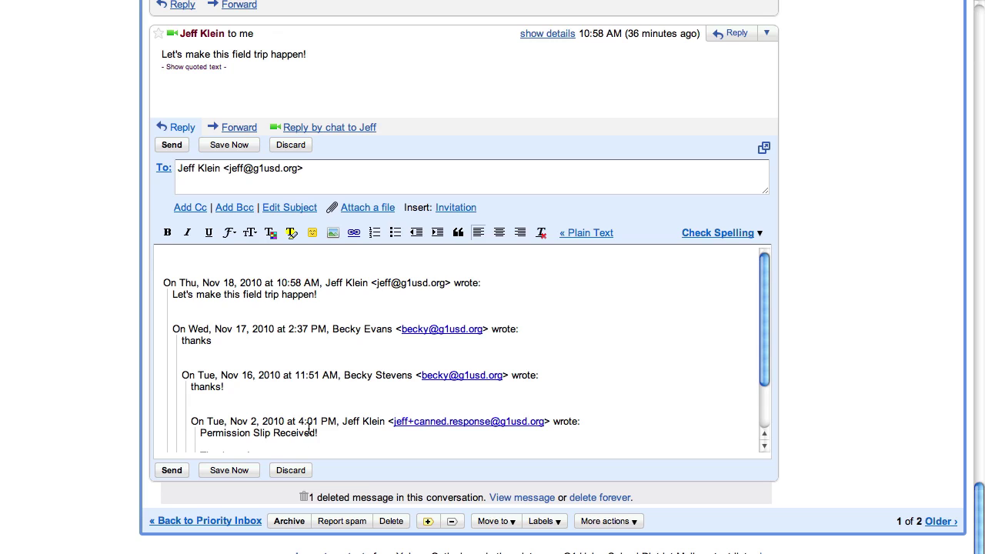
pyautogui.write('great')
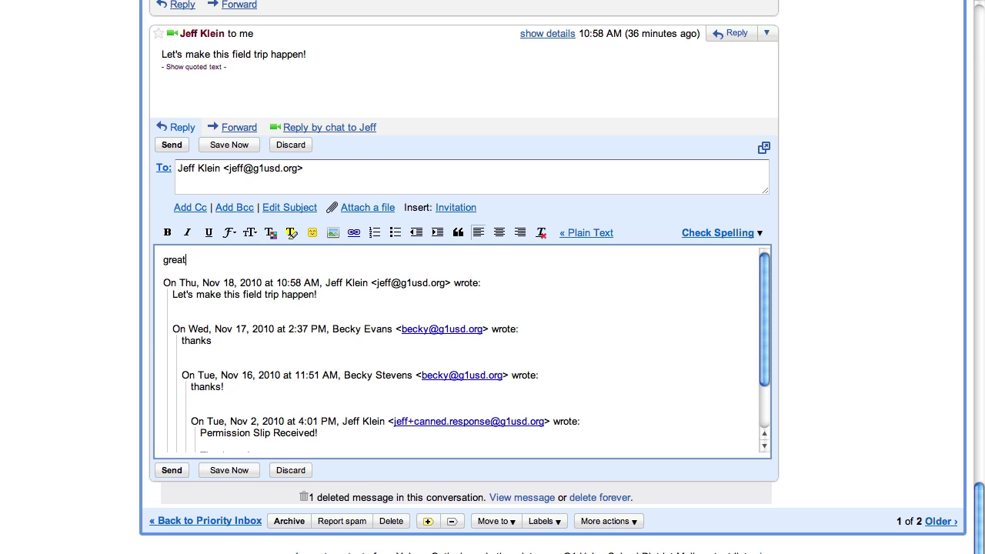
pyautogui.write('!')
pyautogui.click(172, 144)
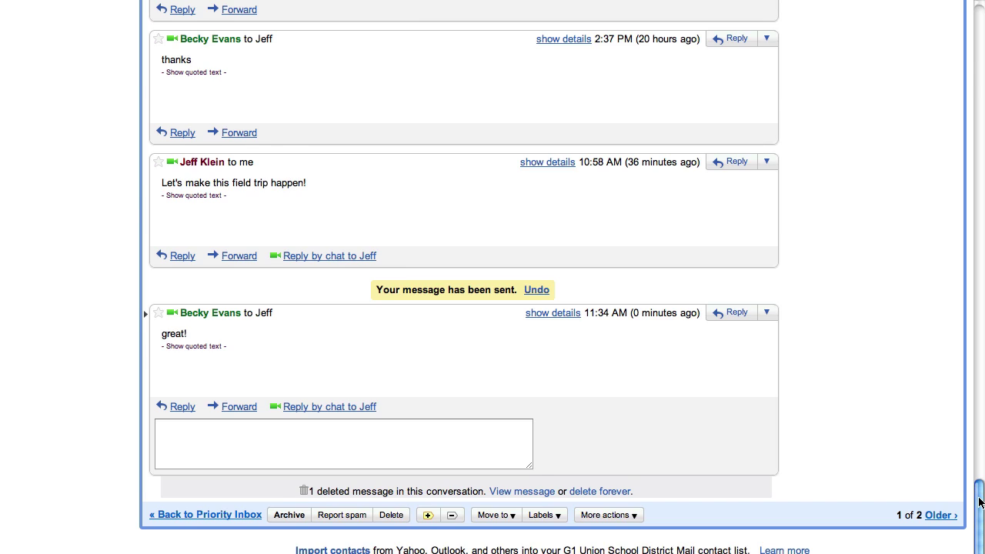
# Step: Chat the colleague a greeting and 'can we work on that doc', then start a video call
pyautogui.moveTo(979, 497); pyautogui.dragTo(979, 69)
pyautogui.click(96, 219)
pyautogui.write('hey')
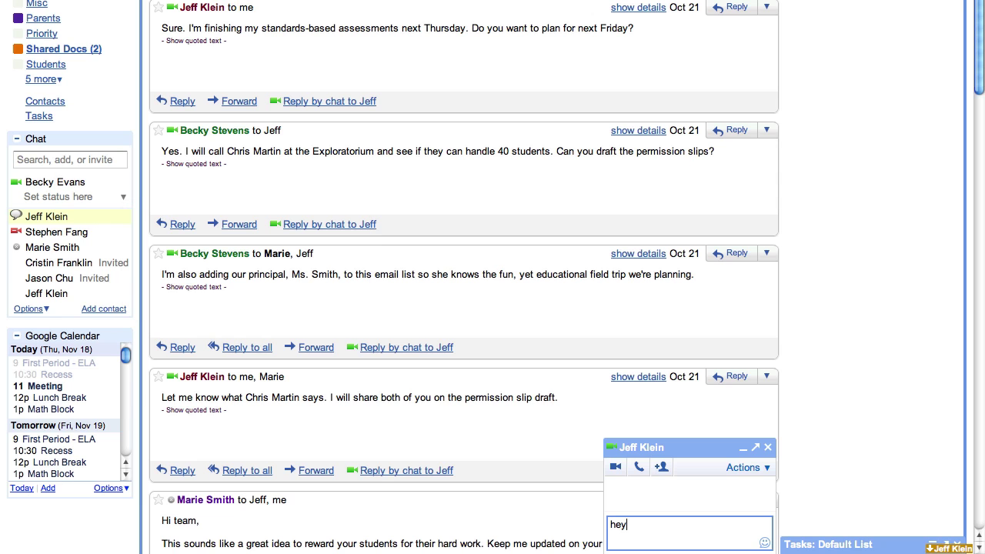
pyautogui.write(' jeff!')
pyautogui.press('Return')
pyautogui.write('can we work on th')
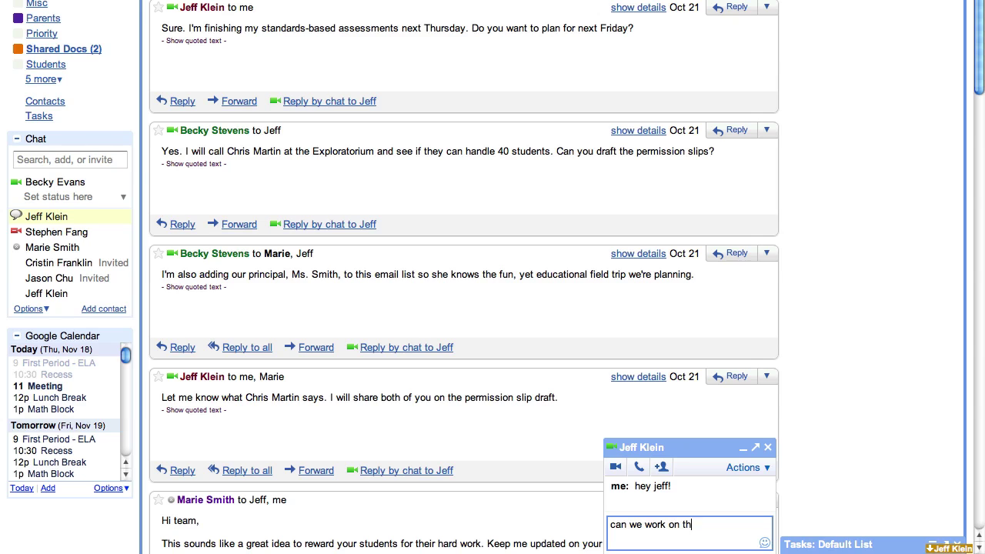
pyautogui.write('at doc')
pyautogui.press('Return')
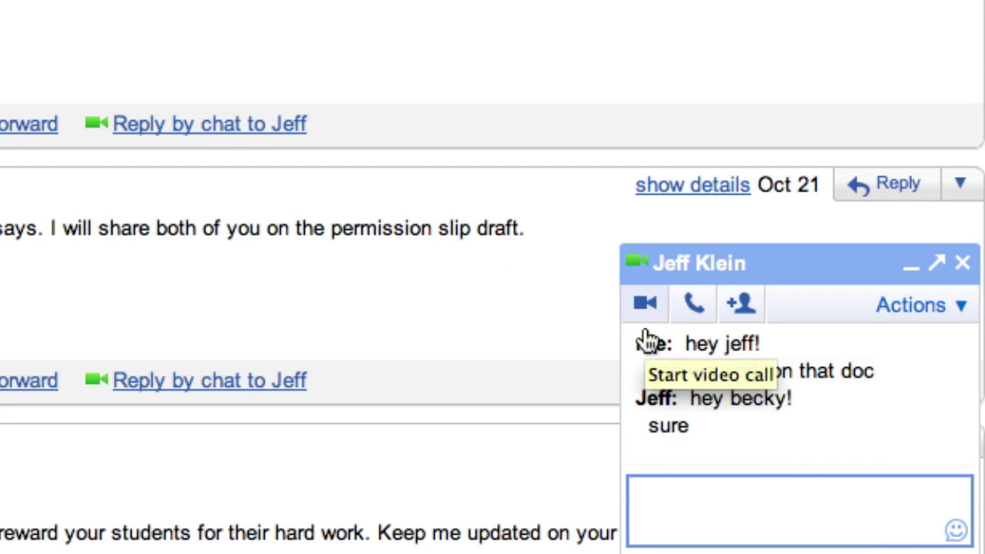
pyautogui.click(644, 306)
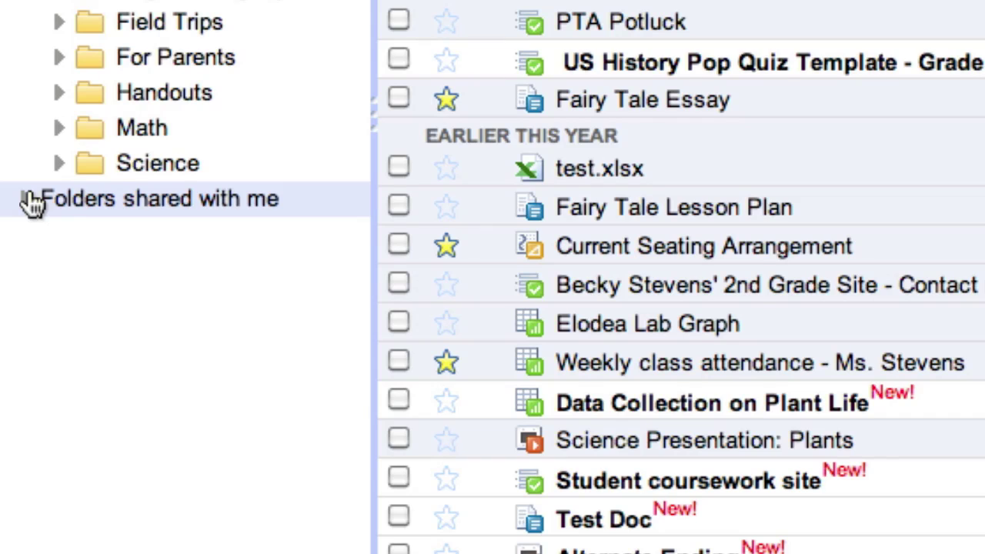
# Step: Find 'fiel' in a student's shared folder and open the Exploratorium Field Trip Permission Form
pyautogui.click(10, 383)
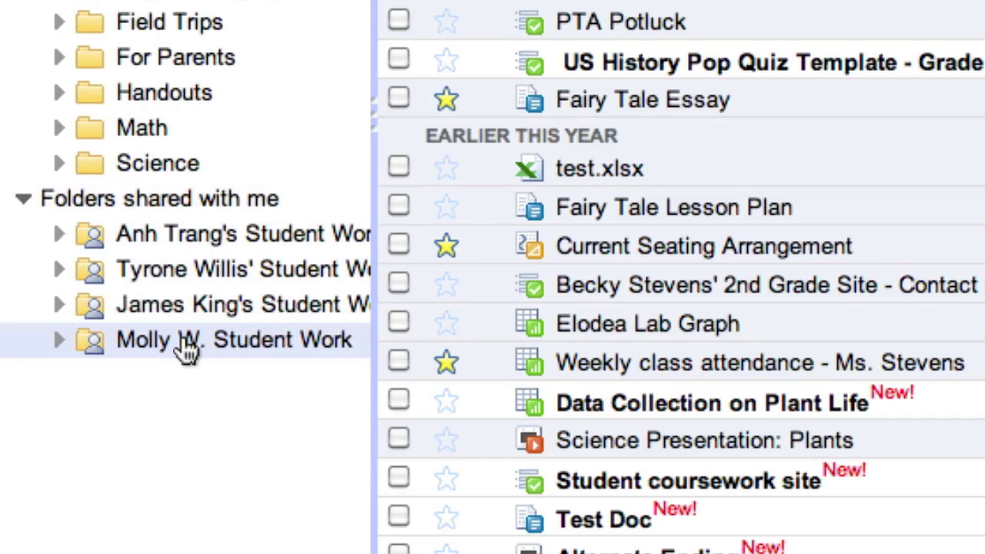
pyautogui.click(185, 344)
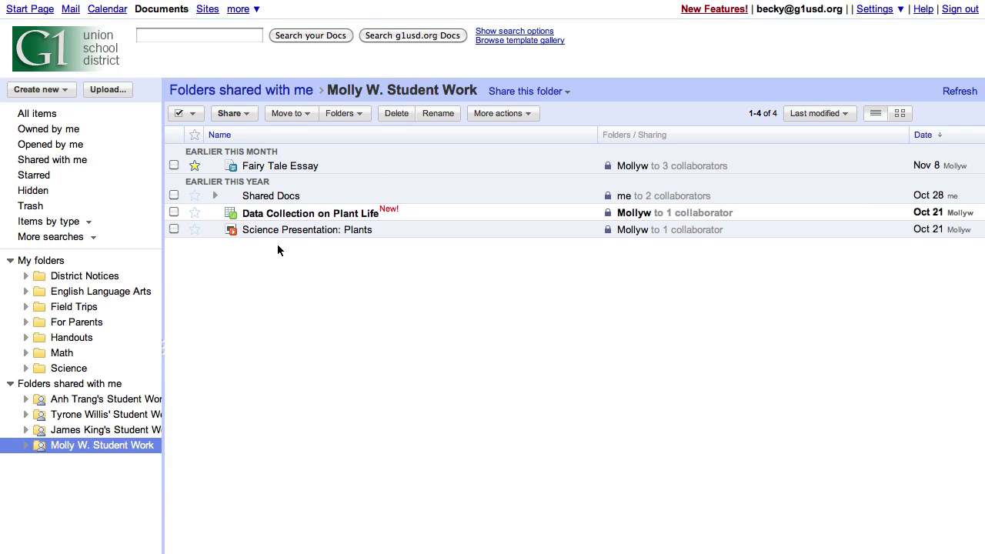
pyautogui.click(100, 115)
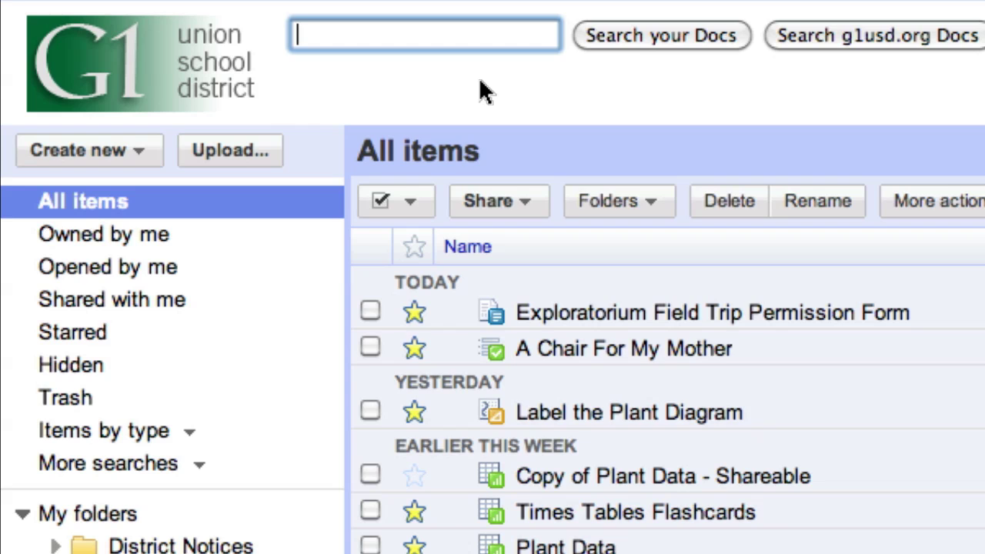
pyautogui.write('fiel')
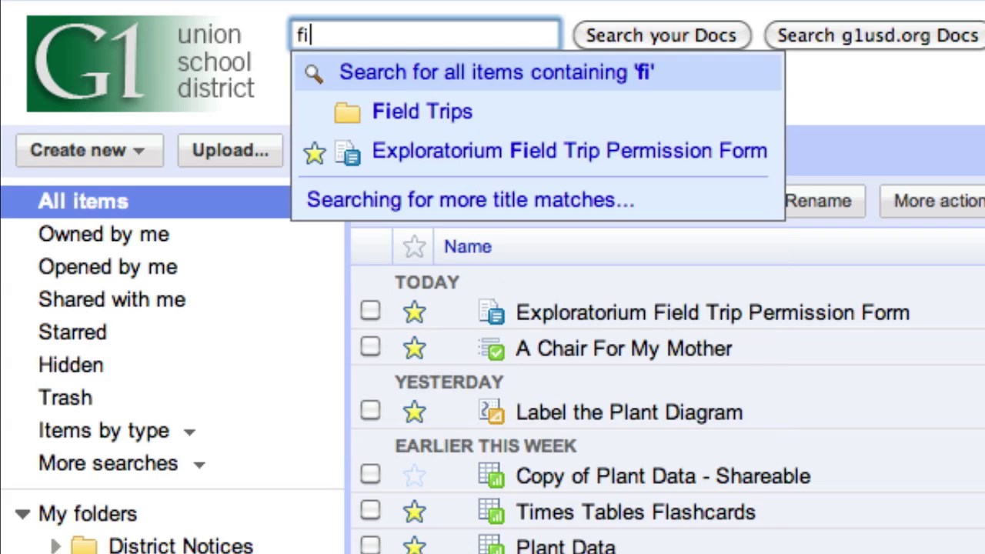
pyautogui.click(566, 154)
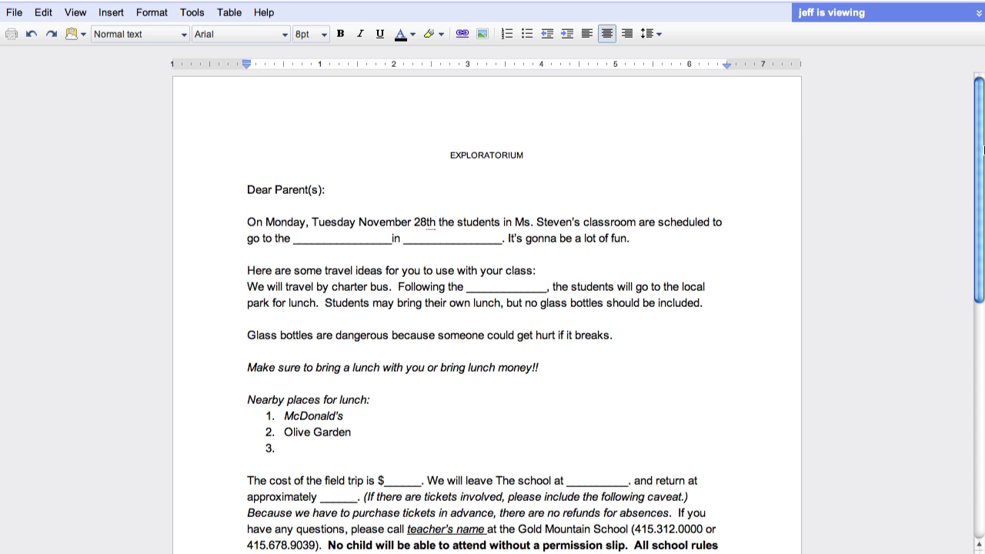
# Step: Check who is viewing the letter, then add Subway as lunch list item 3
pyautogui.scroll(-1, 983, 153)
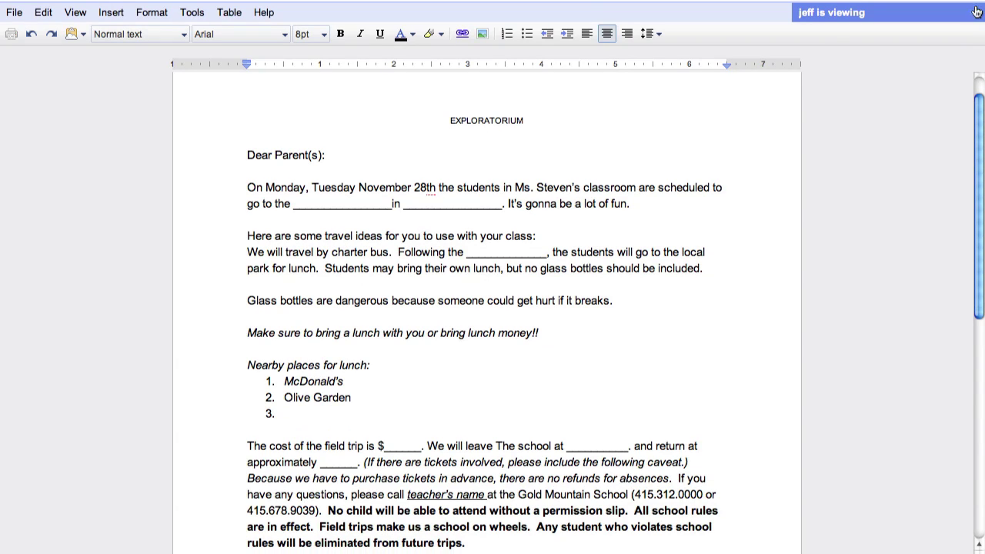
pyautogui.click(979, 12)
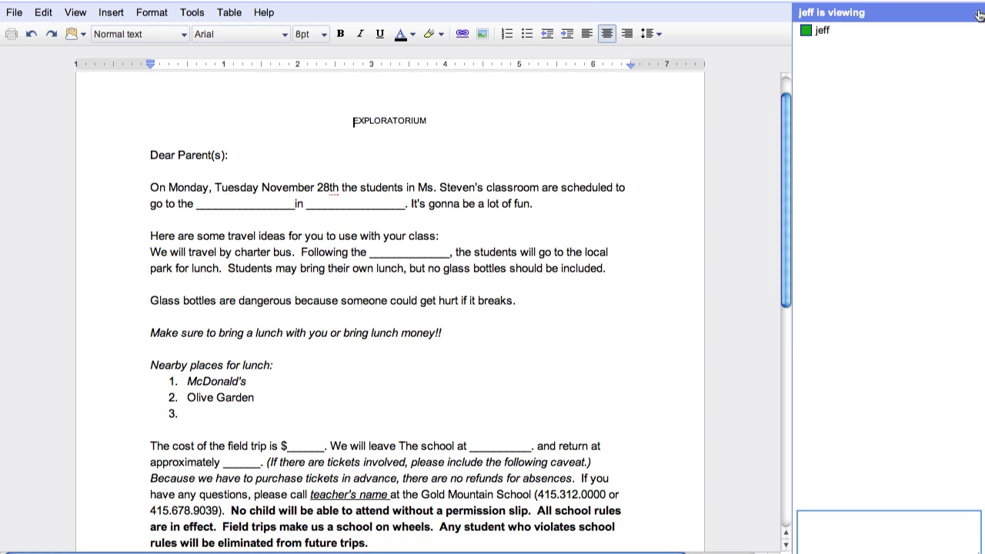
pyautogui.click(979, 13)
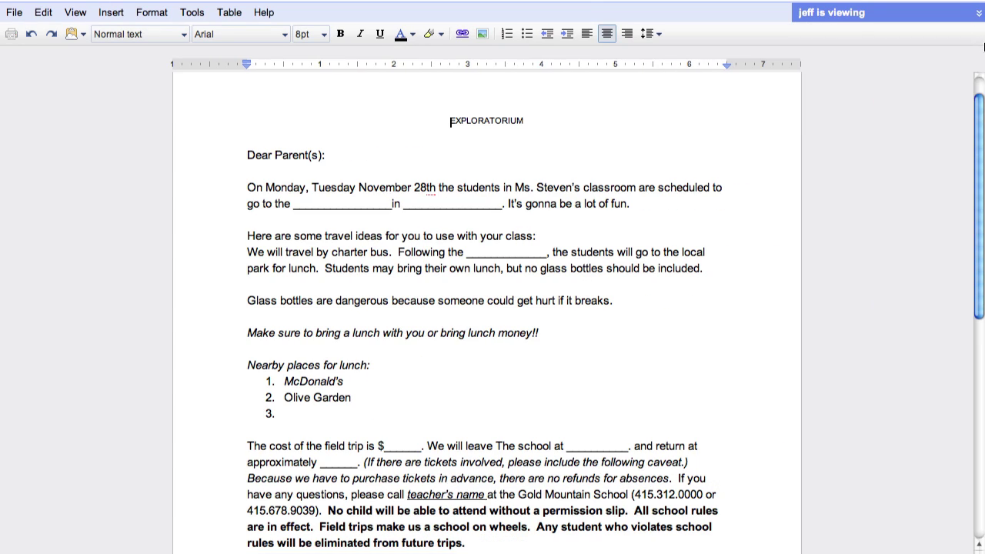
pyautogui.click(328, 422)
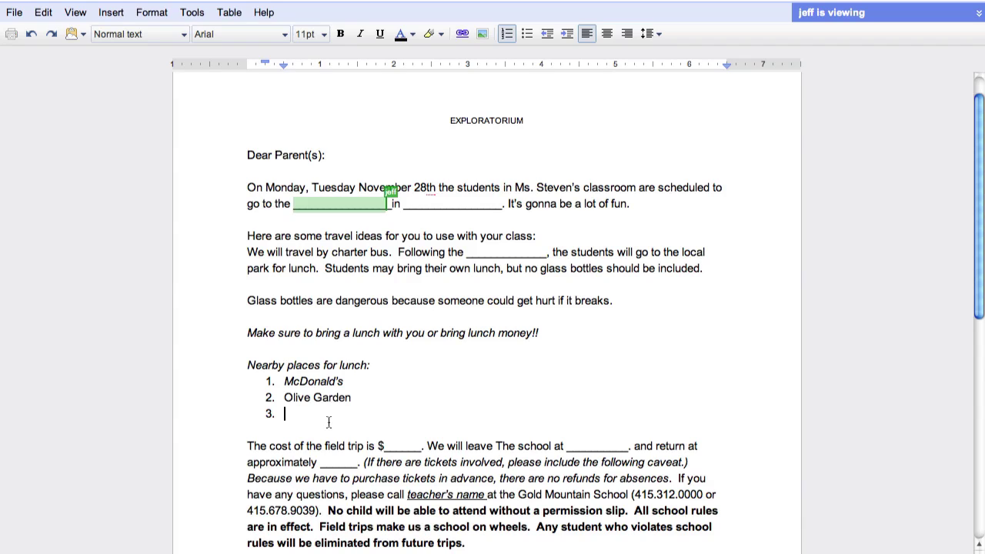
pyautogui.write('Subwa')
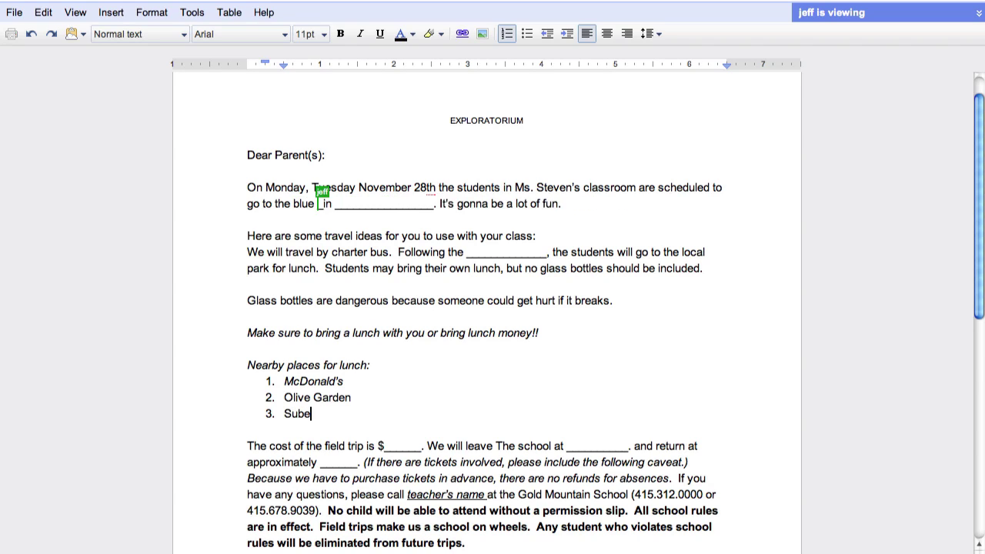
pyautogui.write('y')
pyautogui.press('Return')
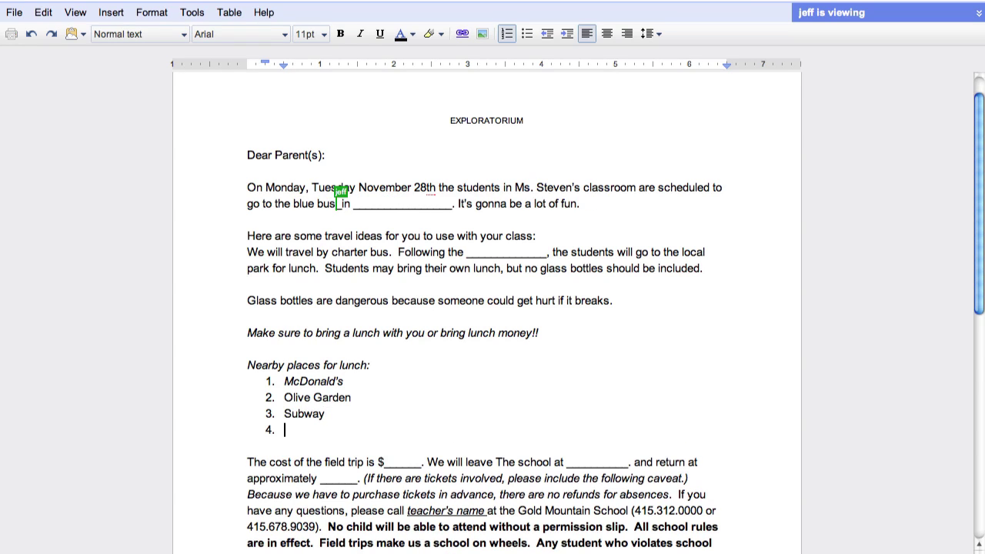
# Step: Add 'Other ones' as item 4 and select the 'is $' cost blank
pyautogui.write('Pa')
pyautogui.press('BackSpace')
pyautogui.press('BackSpace')
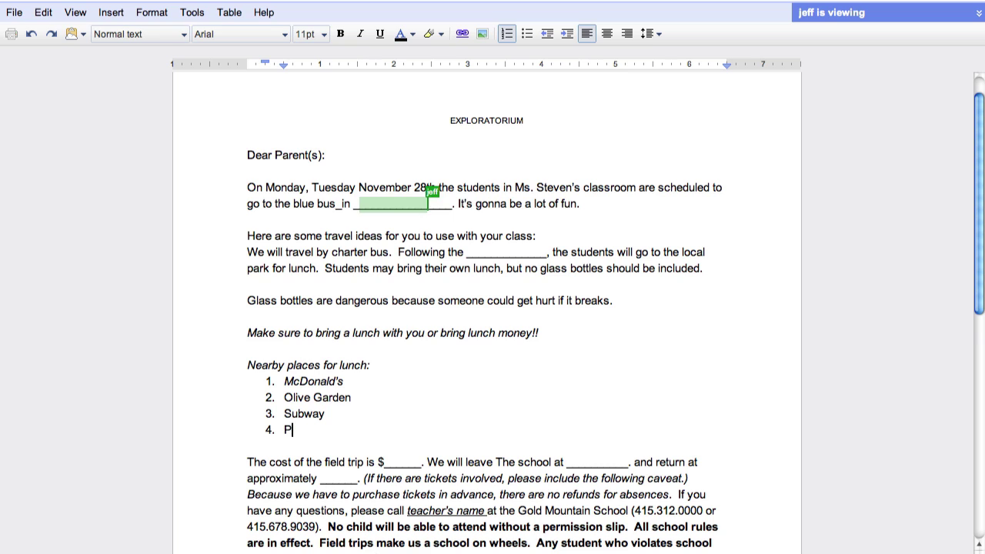
pyautogui.write('Other ones')
pyautogui.press('Up')
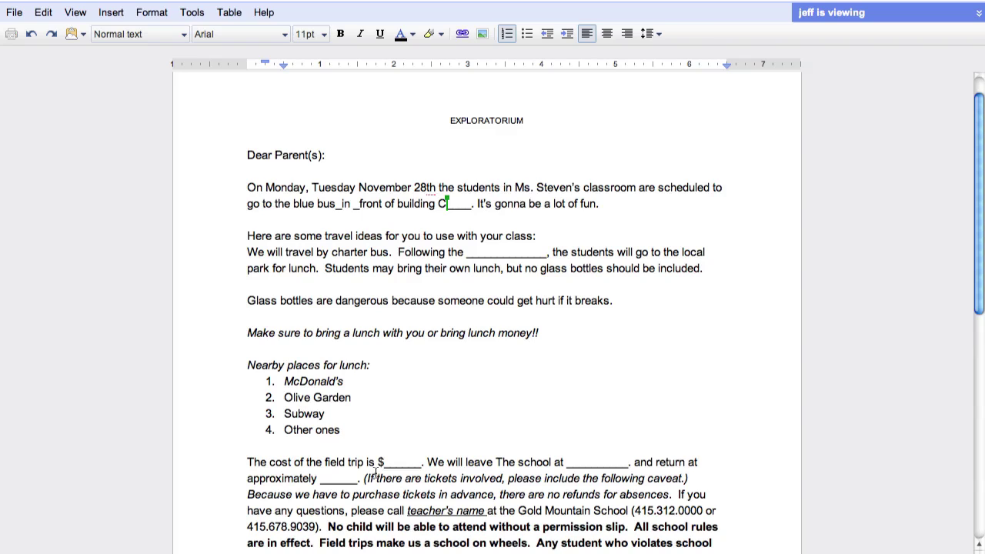
pyautogui.moveTo(367, 463); pyautogui.dragTo(425, 464)
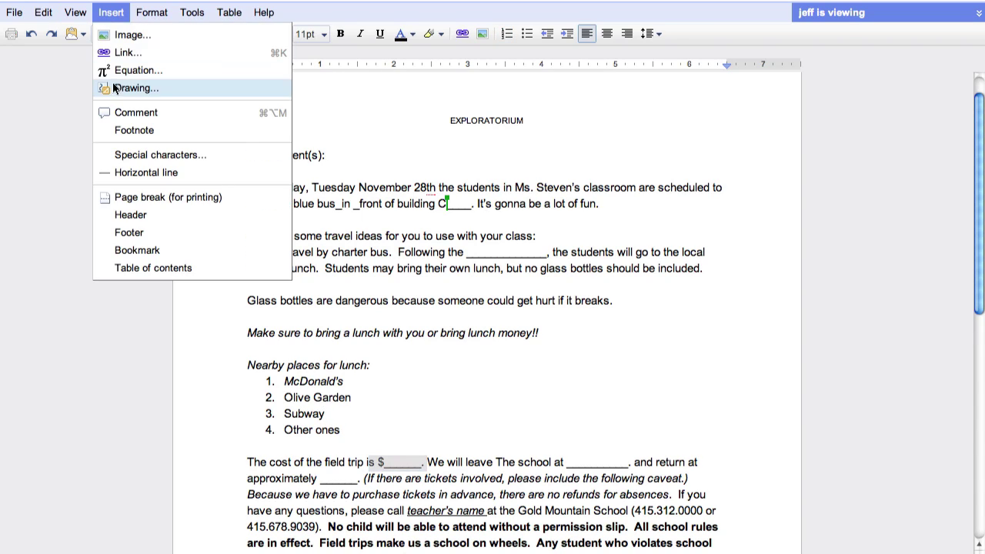
# Step: Comment 'fill this out' on the selected cost blank
pyautogui.click(127, 113)
pyautogui.write('fill th')
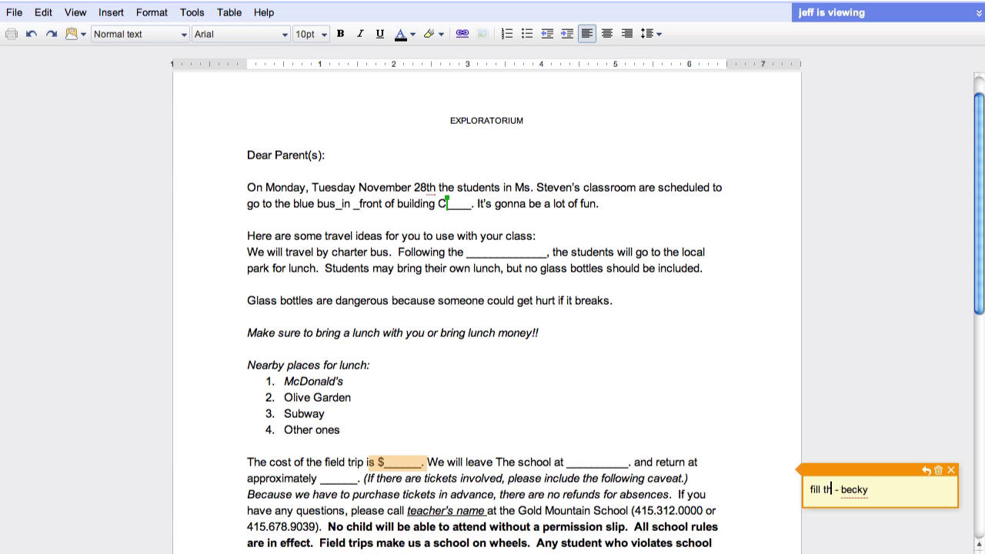
pyautogui.write('is out')
pyautogui.press('Return')
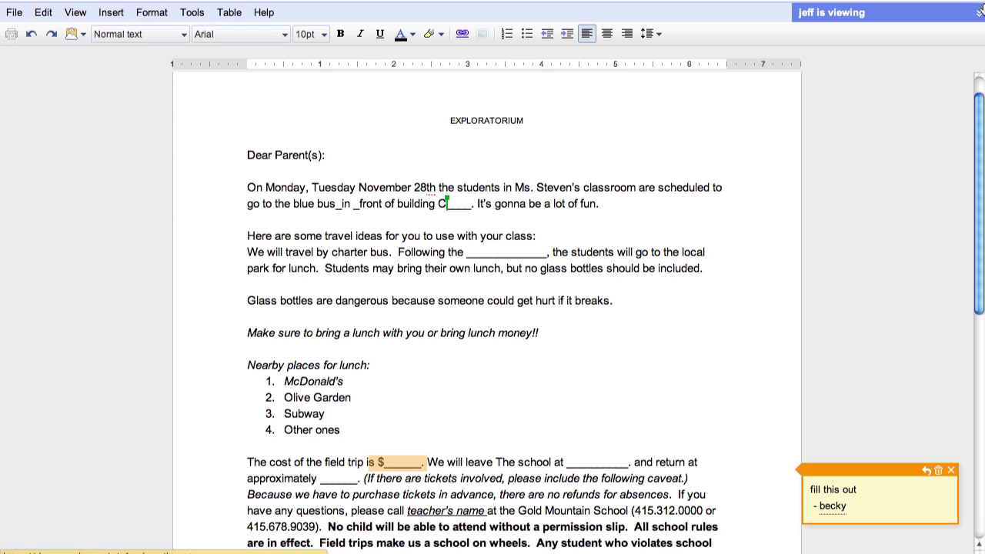
# Step: Send the collaborator the chat message 'can you fill out those other blanks?'
pyautogui.click(979, 12)
pyautogui.write('ca')
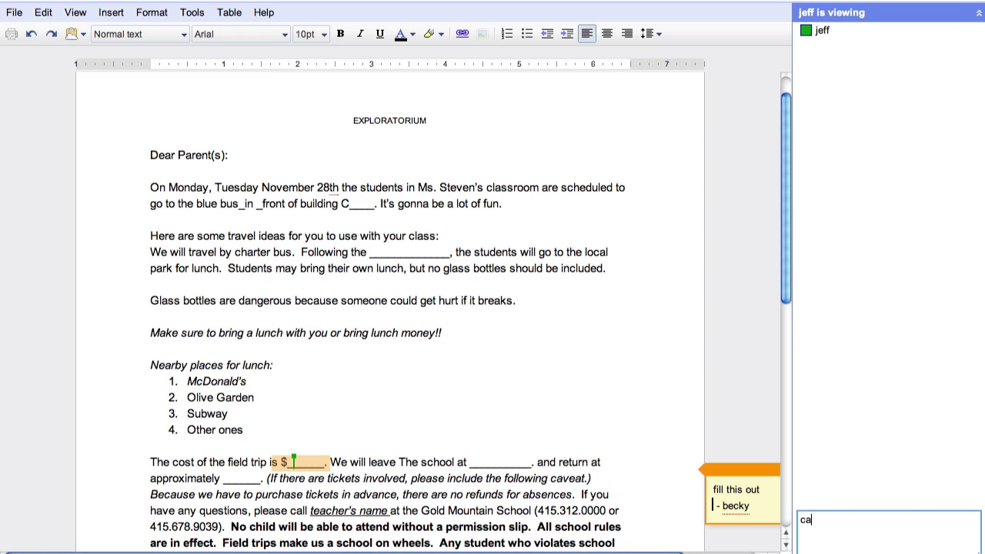
pyautogui.write('n you fill out those')
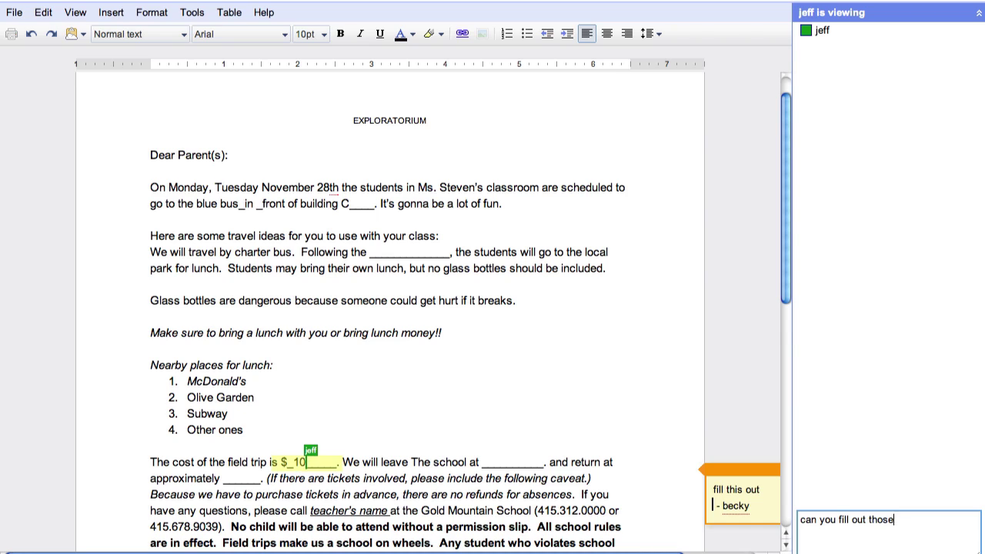
pyautogui.write(' other blanks?')
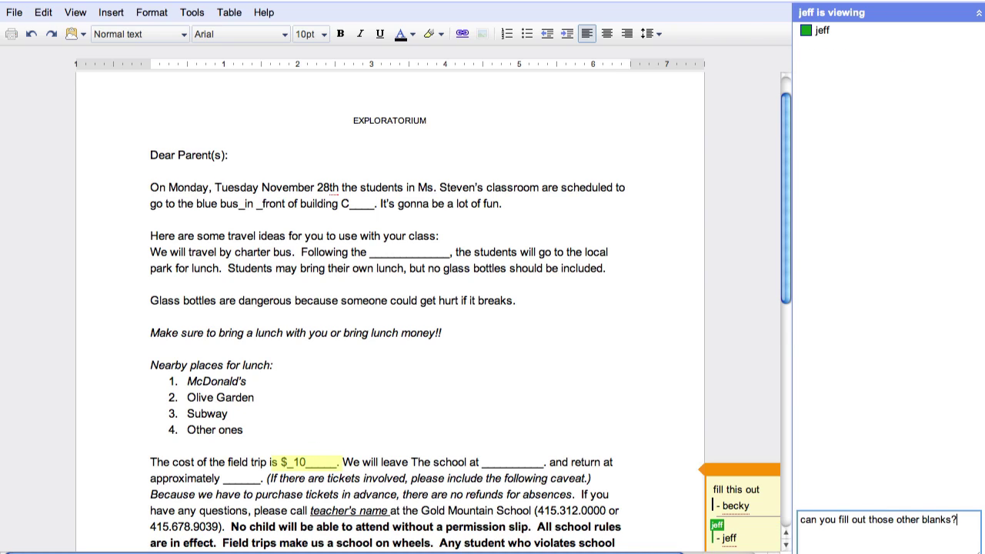
pyautogui.press('Return')
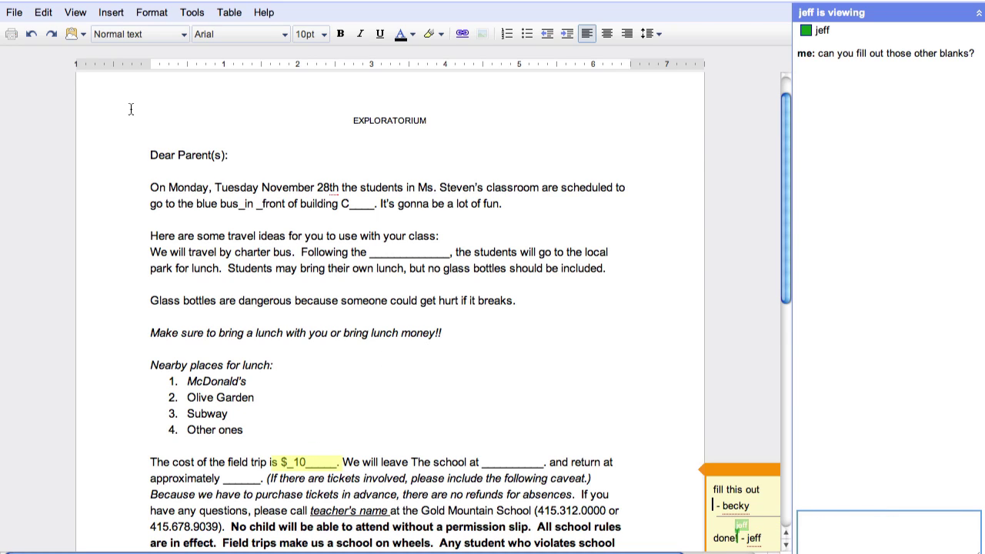
# Step: Preview the Oct 29, Nov 2 and Nov 5, 1:22 PM revisions in the revision history
pyautogui.click(14, 13)
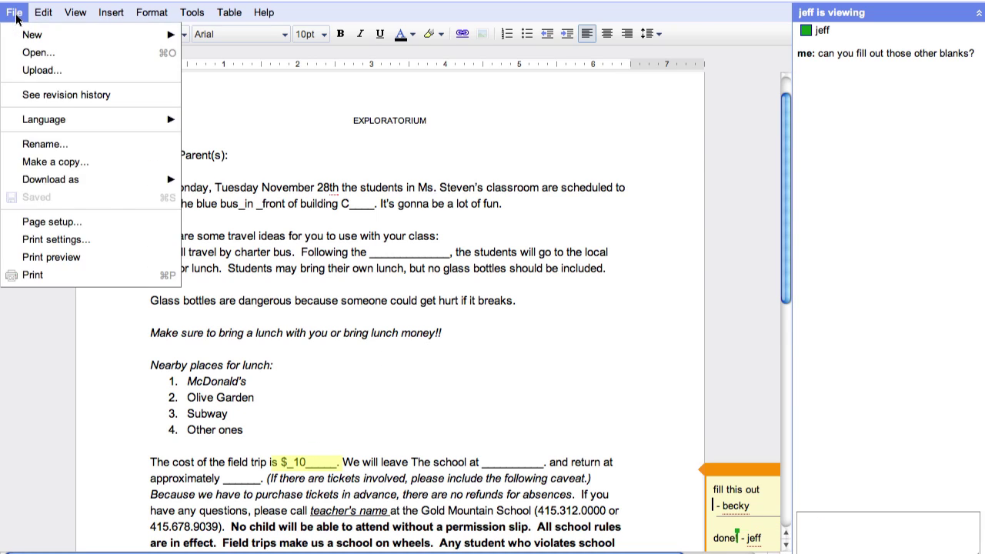
pyautogui.click(44, 95)
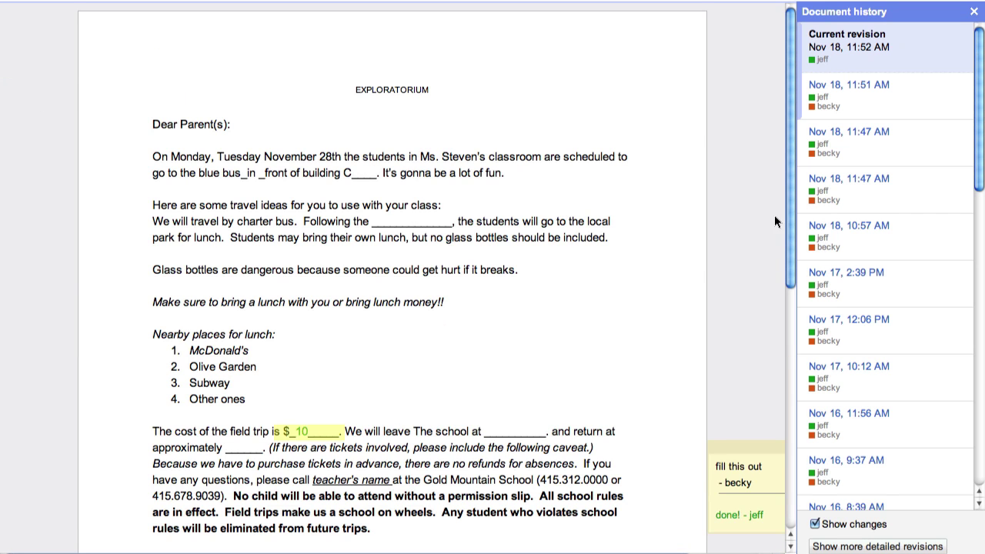
pyautogui.moveTo(978, 192); pyautogui.dragTo(983, 408)
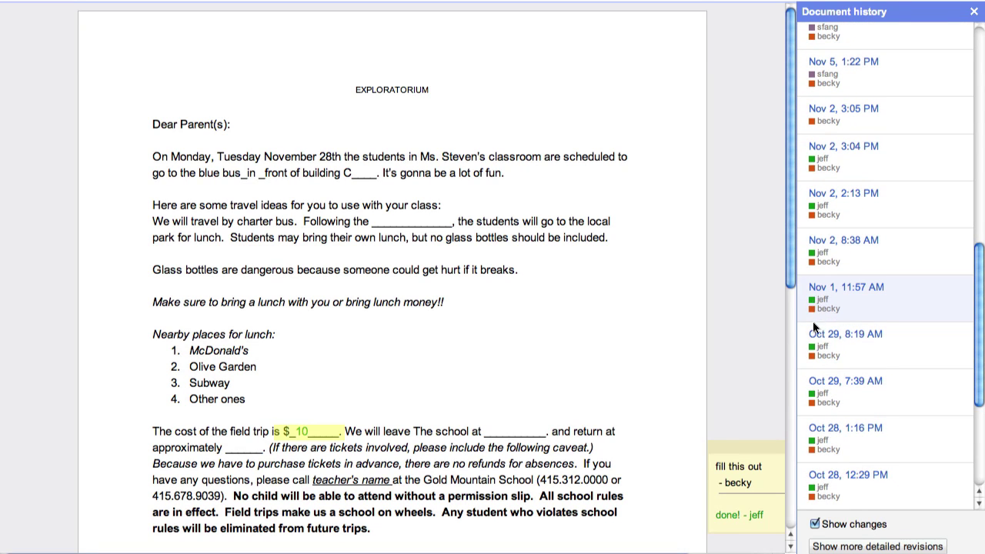
pyautogui.click(872, 345)
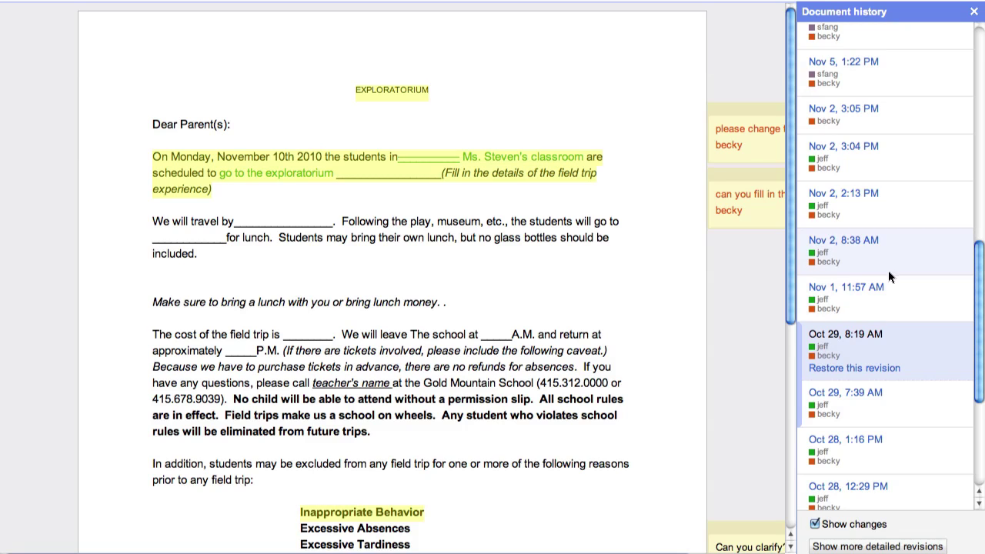
pyautogui.click(887, 253)
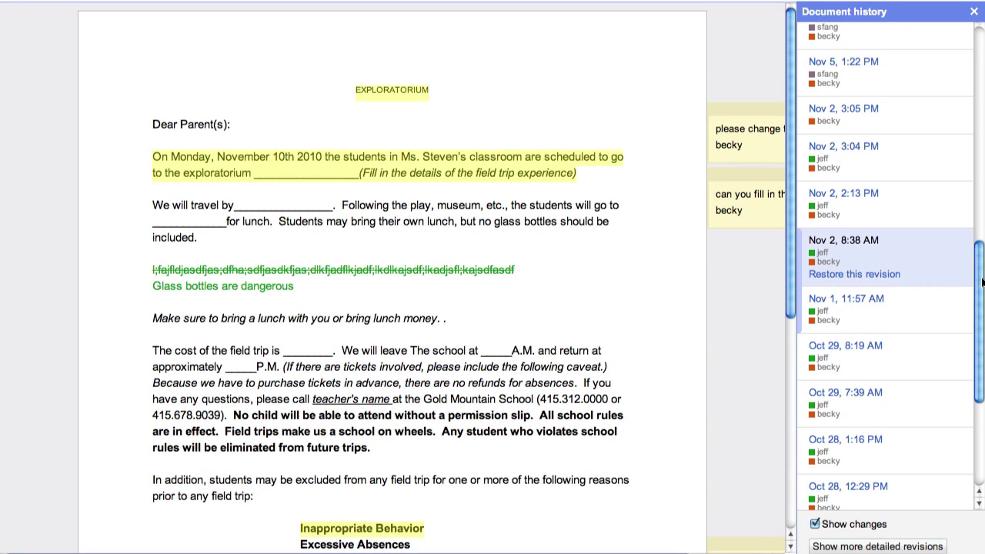
pyautogui.moveTo(981, 278); pyautogui.dragTo(979, 260)
pyautogui.scroll(5, 954, 231)
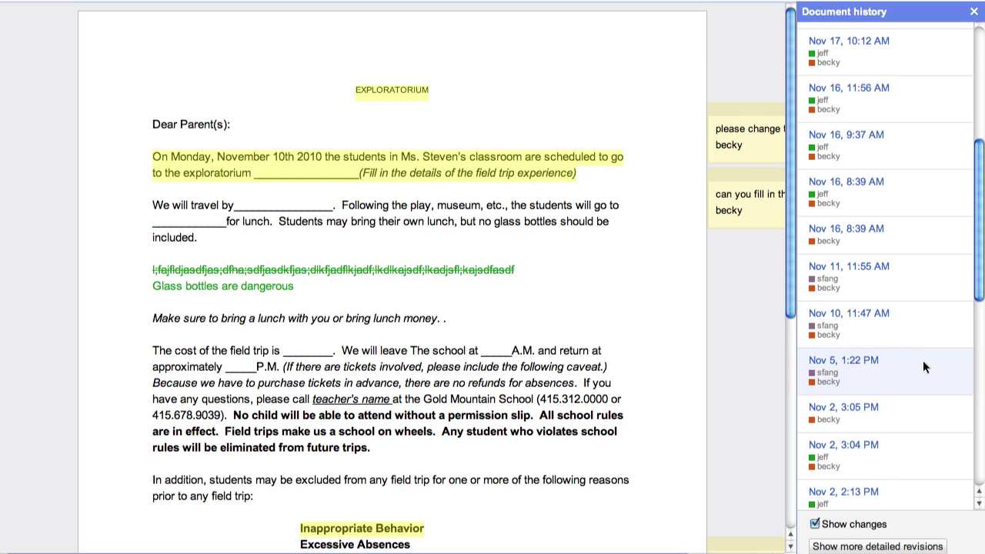
pyautogui.click(923, 367)
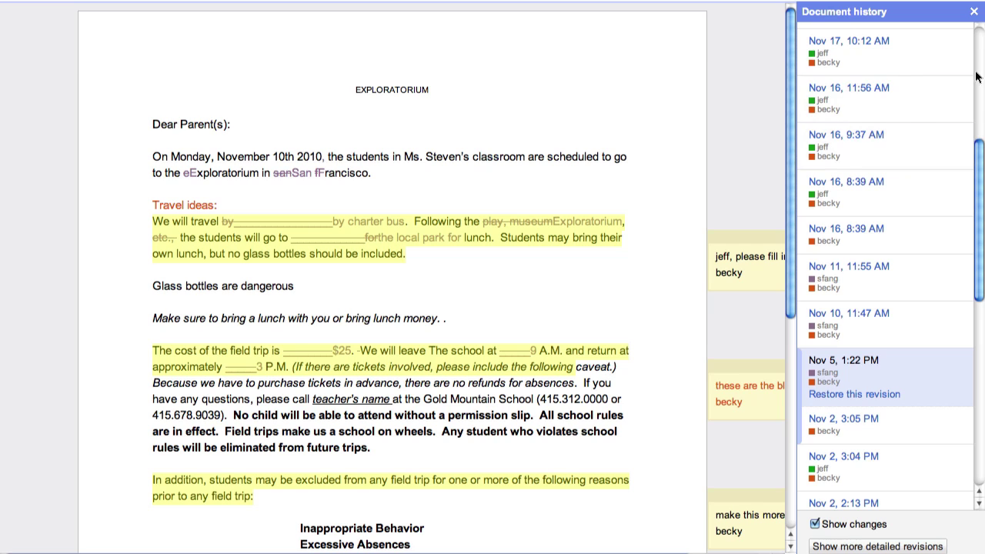
# Step: Leave revision history and review the letter's sharing visibility options, still Private
pyautogui.click(974, 17)
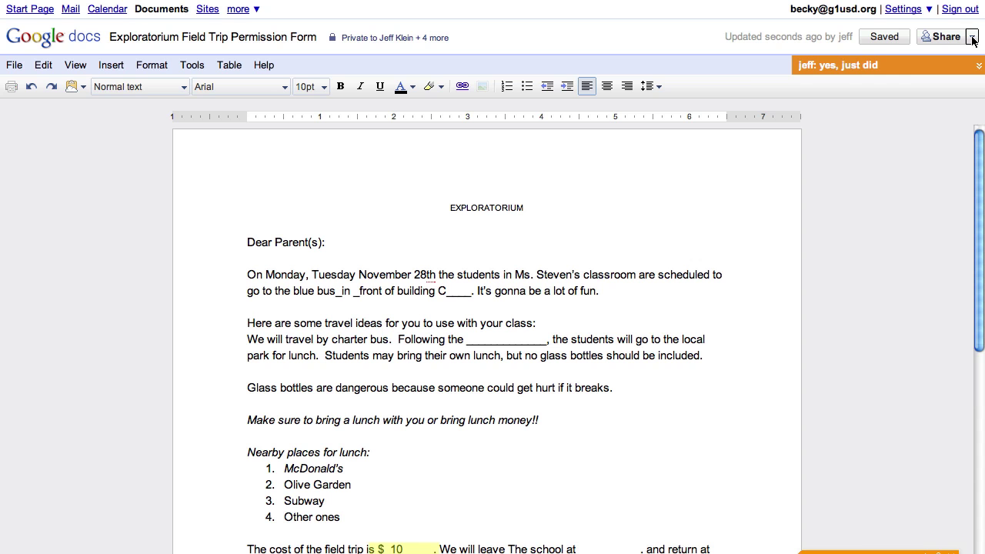
pyautogui.click(973, 37)
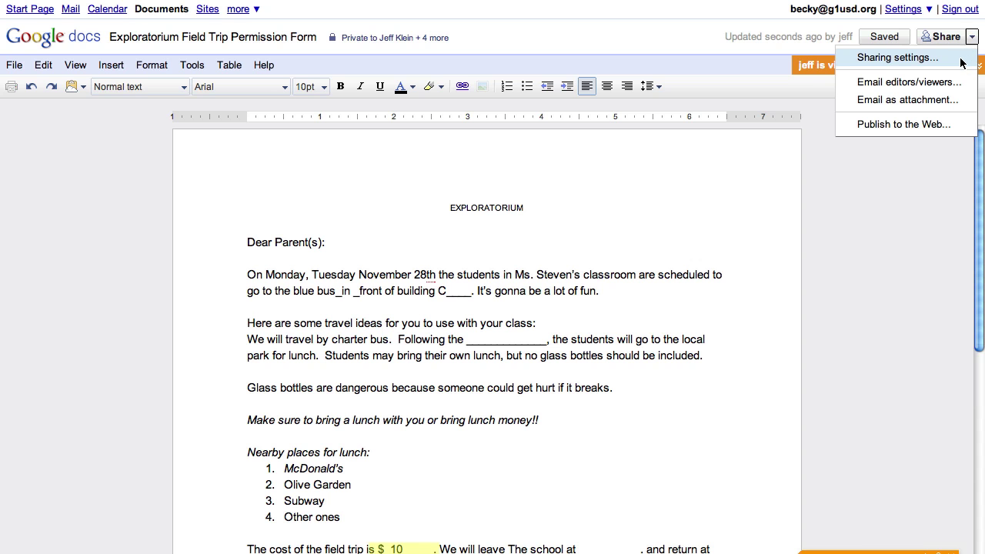
pyautogui.click(961, 57)
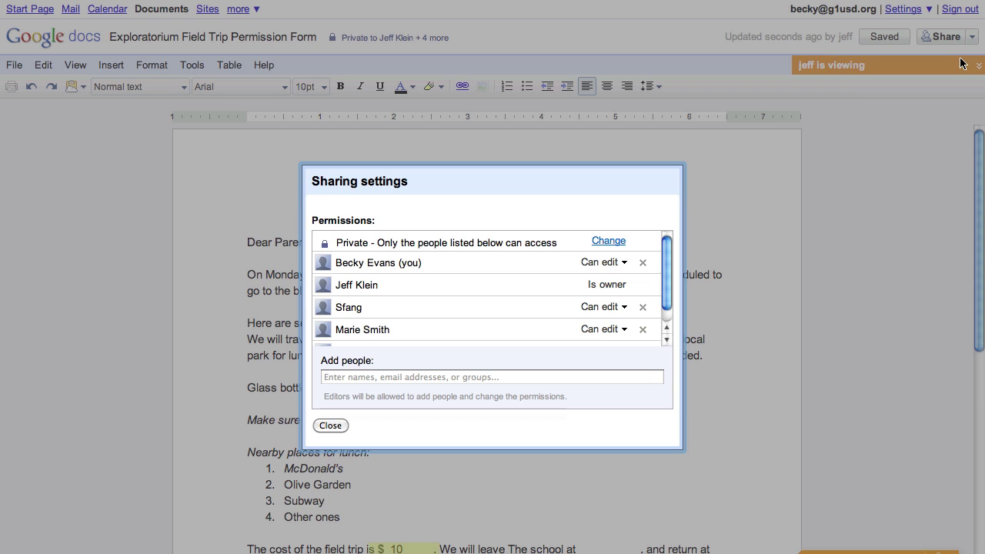
pyautogui.click(612, 242)
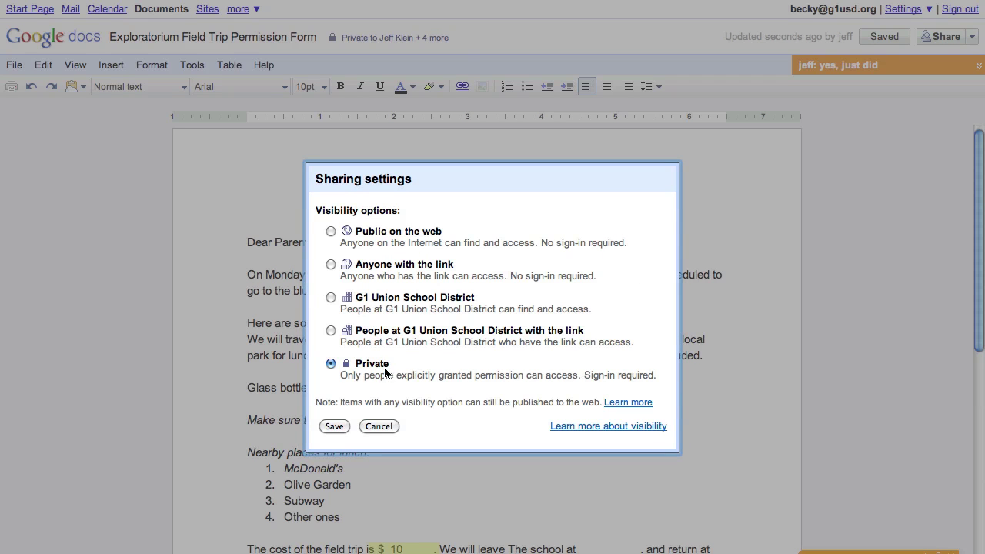
pyautogui.press('Return')
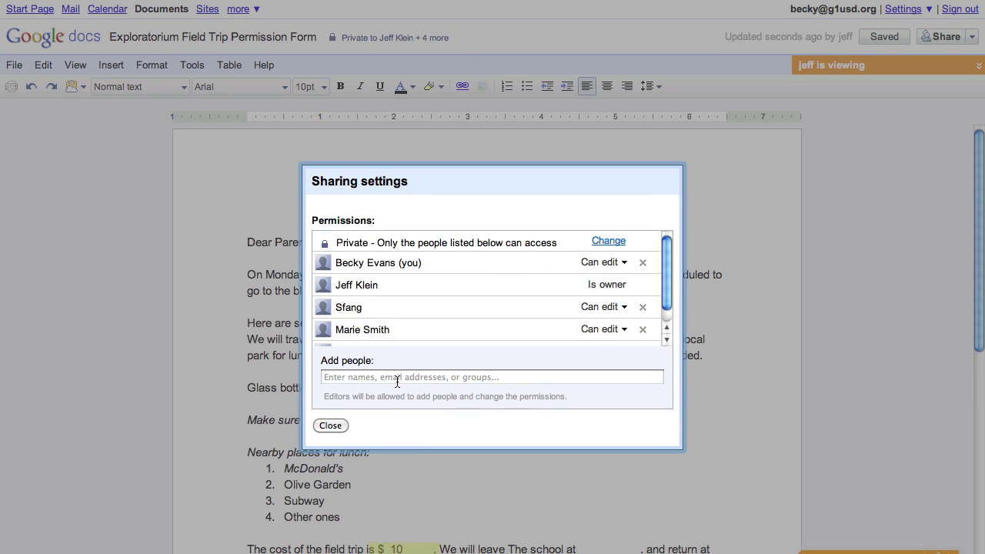
# Step: Add a suggested contact as a collaborator and share the letter
pyautogui.click(397, 378)
pyautogui.write('cr')
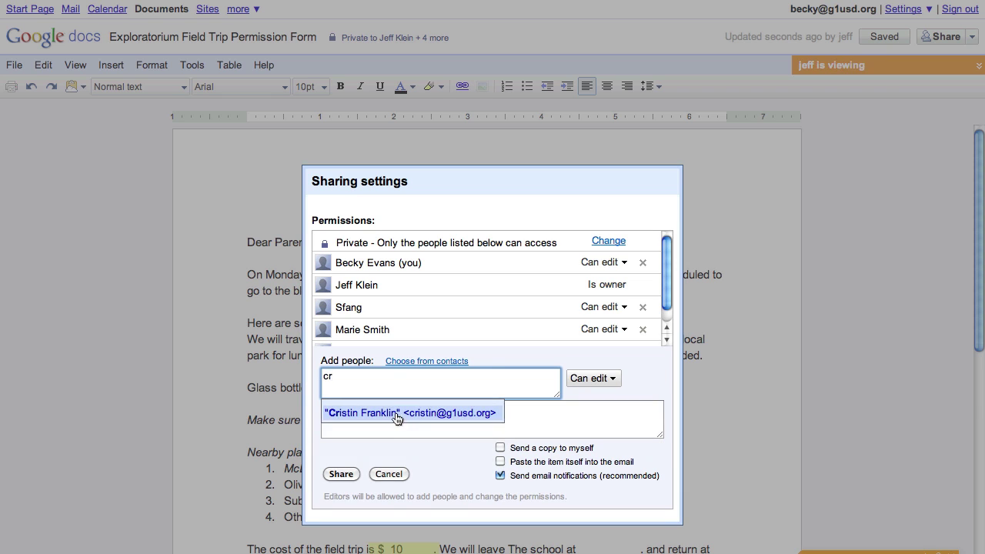
pyautogui.click(395, 413)
pyautogui.click(350, 475)
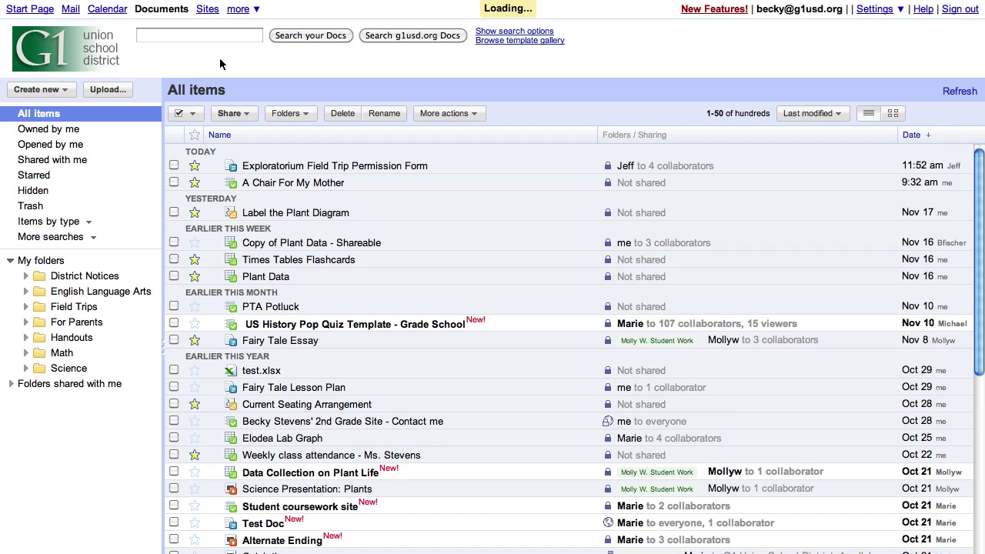
# Step: Create a new blank form with a question titled 'Name'
pyautogui.click(67, 94)
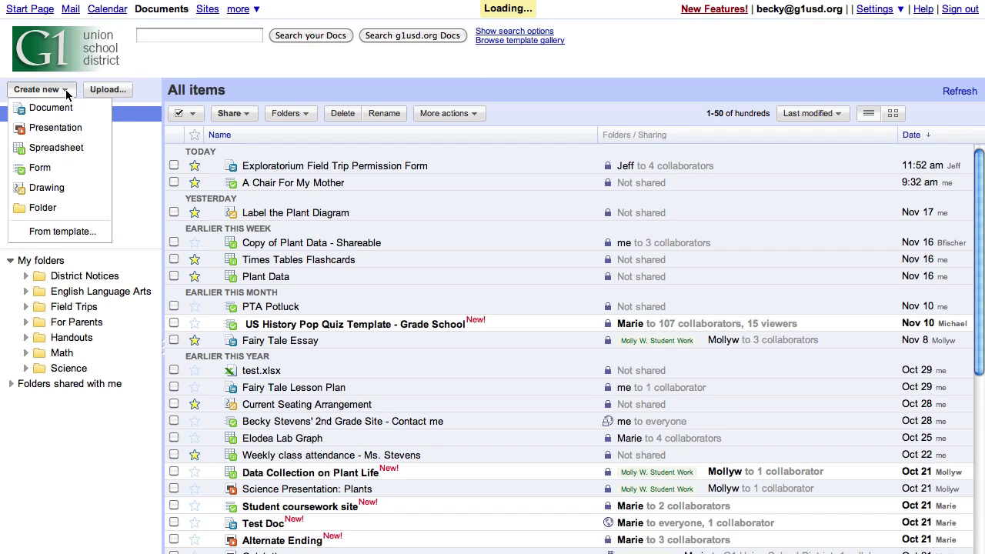
pyautogui.click(62, 171)
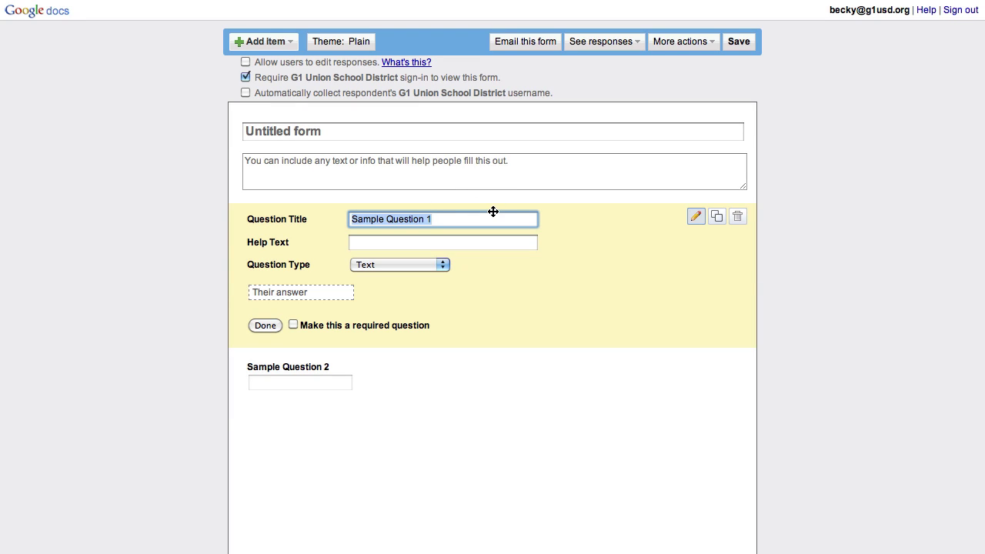
pyautogui.write('Name')
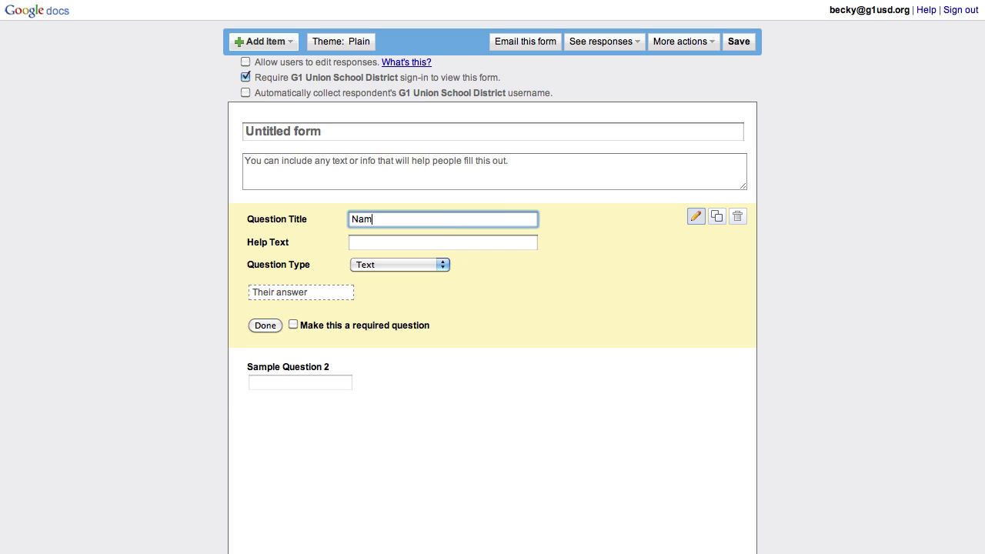
# Step: Make the Name question required and start editing Sample Question 2
pyautogui.click(293, 325)
pyautogui.click(265, 325)
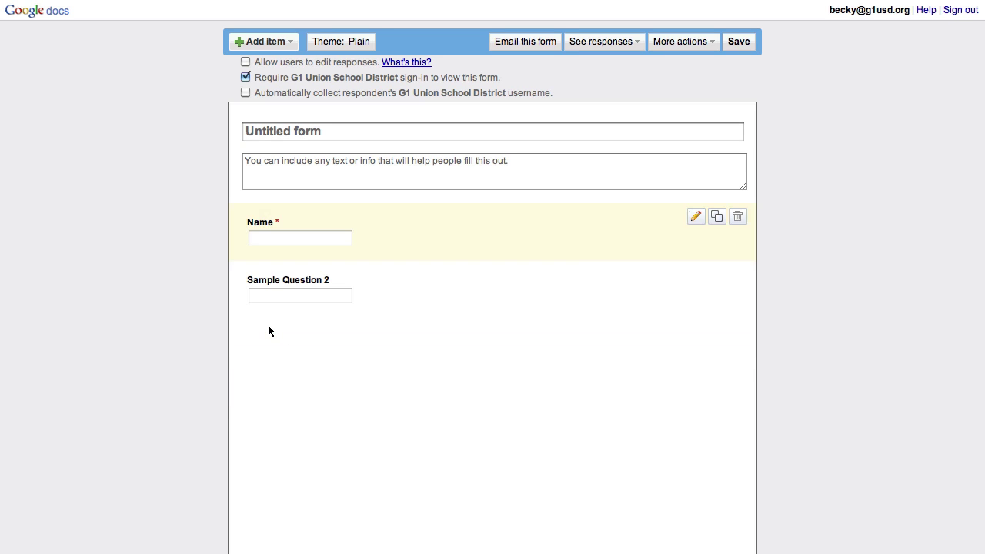
pyautogui.click(695, 274)
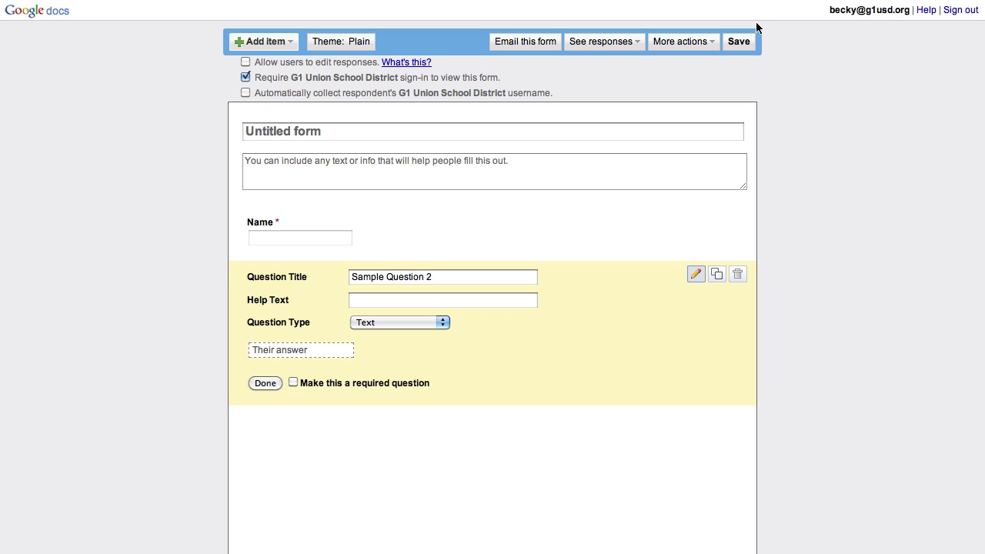
pyautogui.moveTo(760, 4)
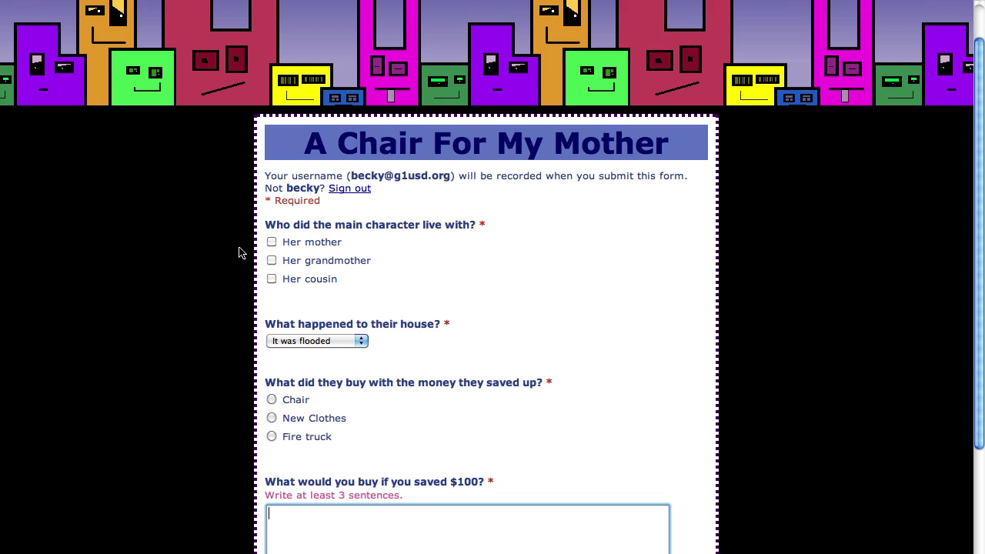
# Step: Answer Her mother and Her grandmother, It caught on fire, and Chair
pyautogui.click(270, 241)
pyautogui.click(270, 261)
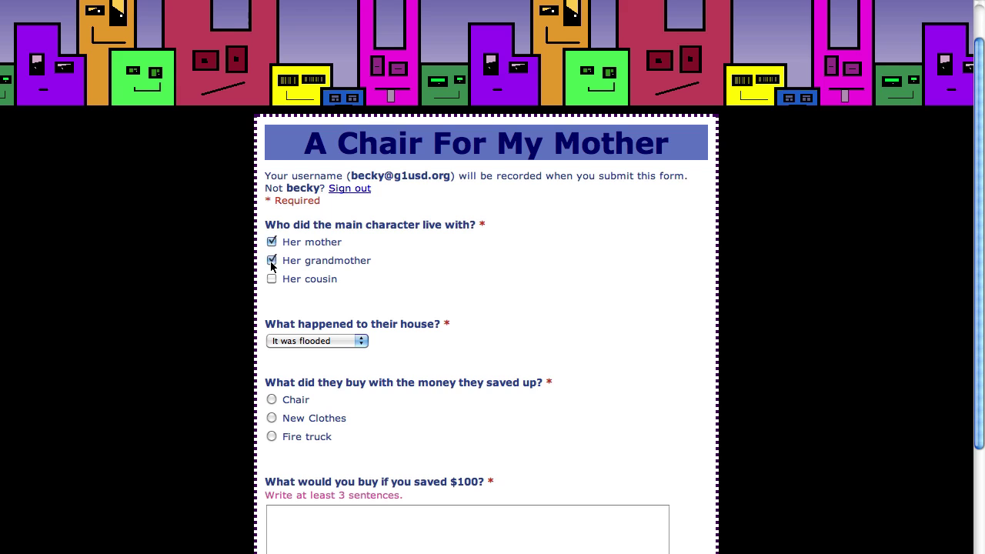
pyautogui.click(311, 340)
pyautogui.click(312, 355)
pyautogui.click(299, 405)
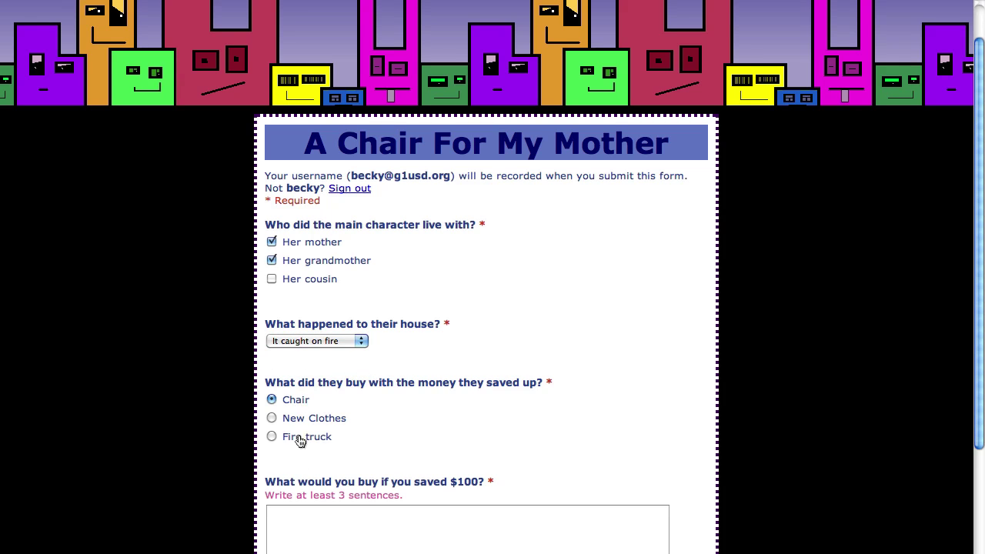
# Step: Type the K-12 Demo test answer, rate the story 4, and view the responses spreadsheet
pyautogui.click(316, 532)
pyautogui.write('This is a test for our K-12 Demo. Will the answer submit right away?')
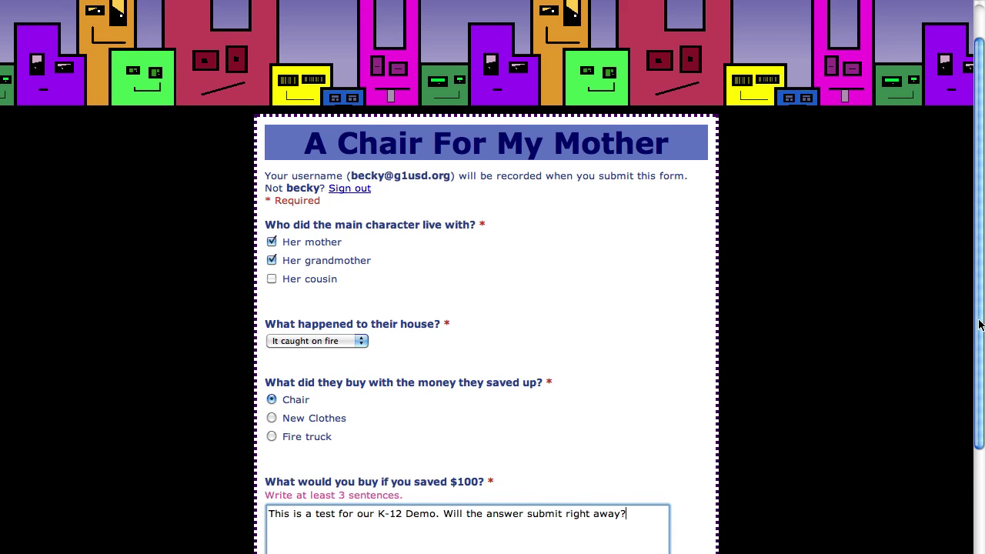
pyautogui.scroll(-5, 977, 308)
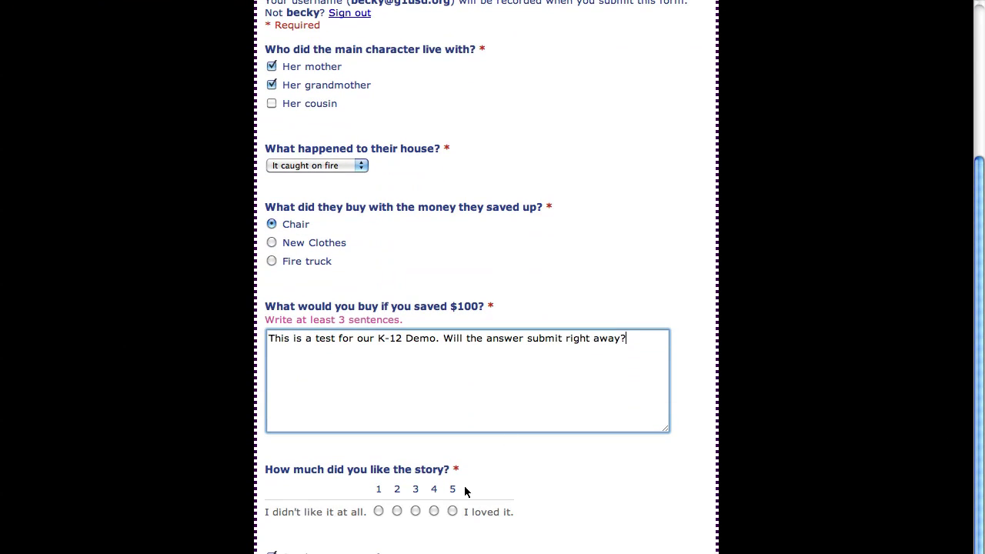
pyautogui.click(434, 512)
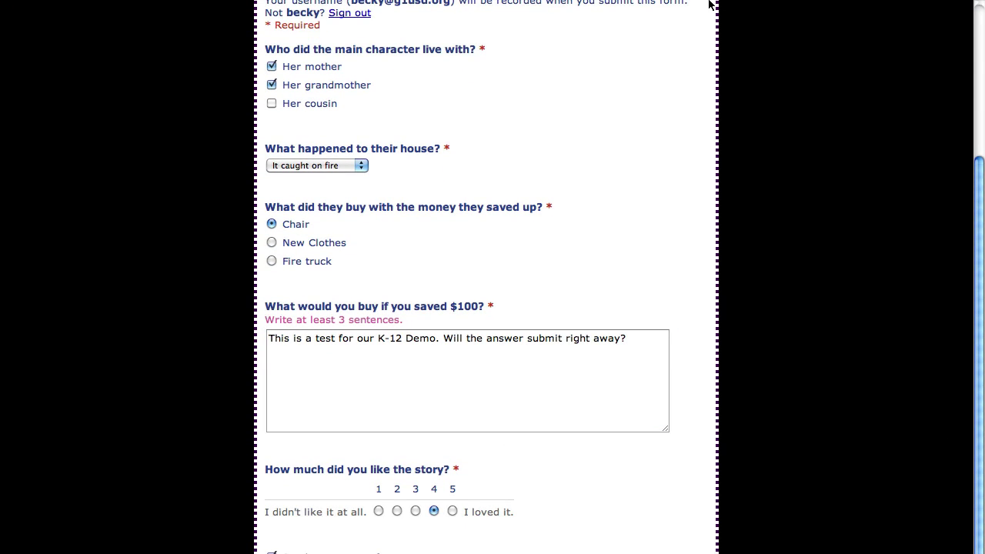
pyautogui.moveTo(712, 6)
pyautogui.click(711, 34)
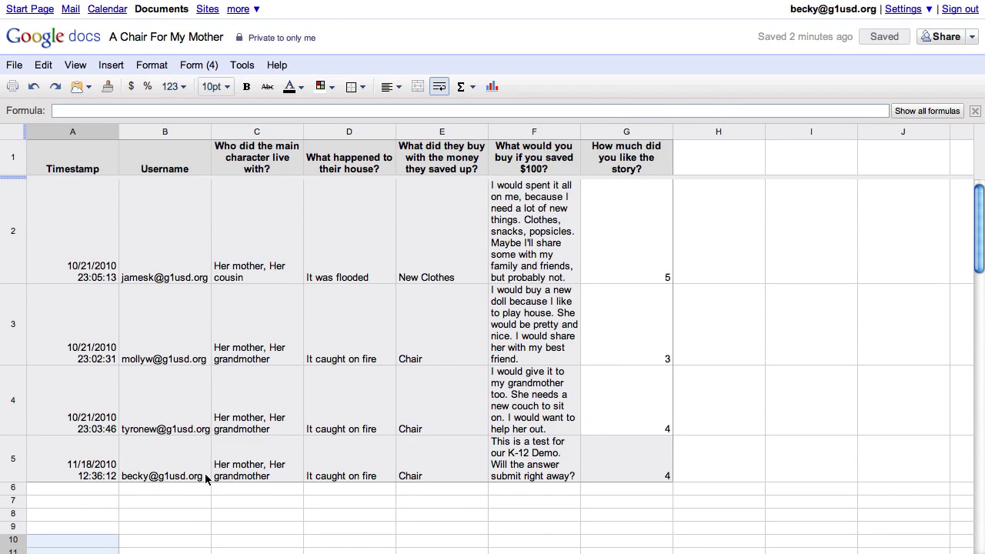
# Step: Select the submitted answer in F5, then open and close the Σ quick-formulas list
pyautogui.click(544, 478)
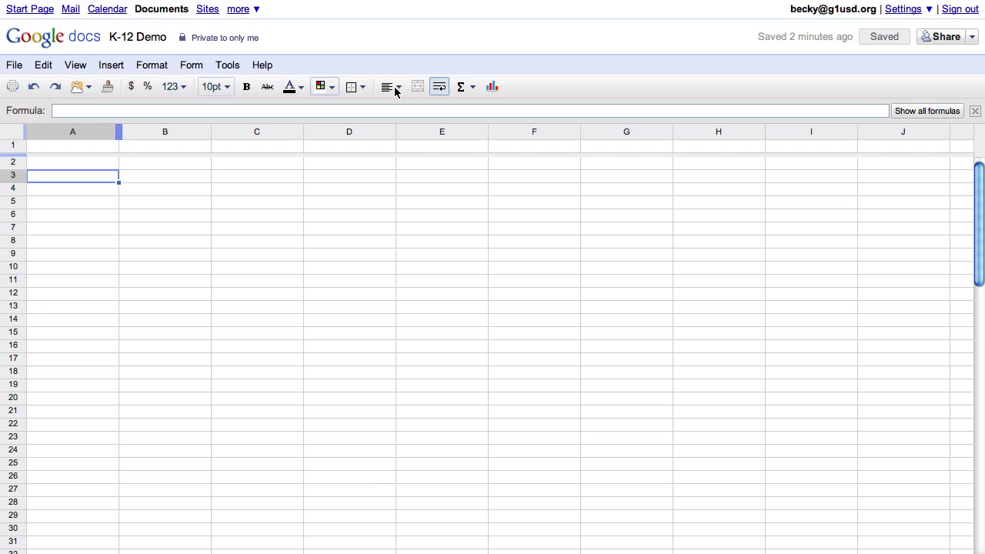
pyautogui.click(473, 88)
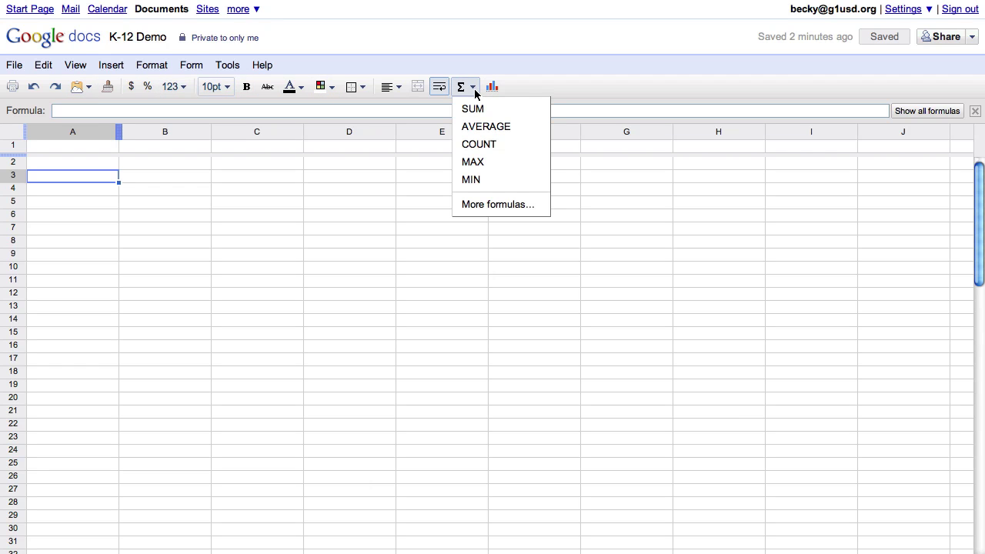
pyautogui.click(470, 87)
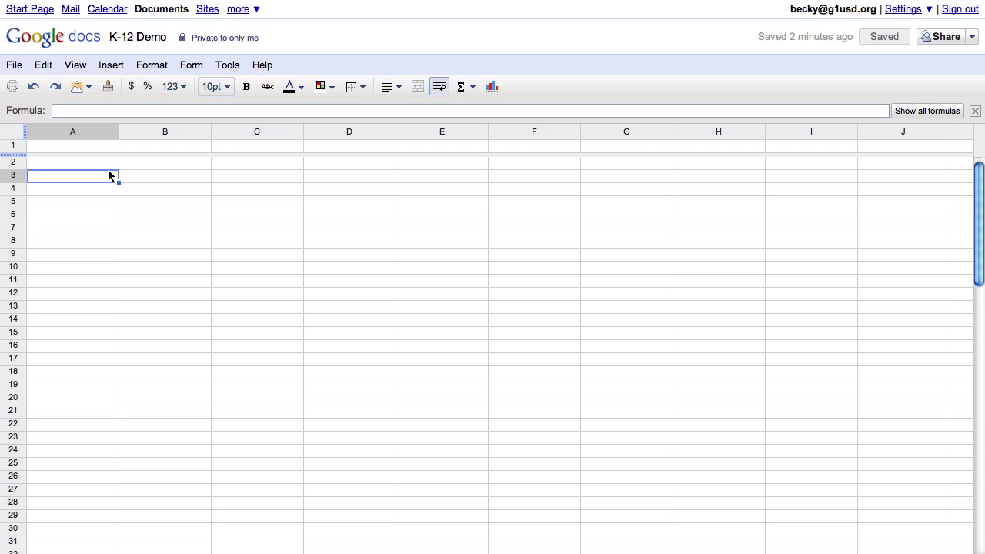
# Step: Enter =GoogleLookup("california","governor") in cell A3
pyautogui.write('=g')
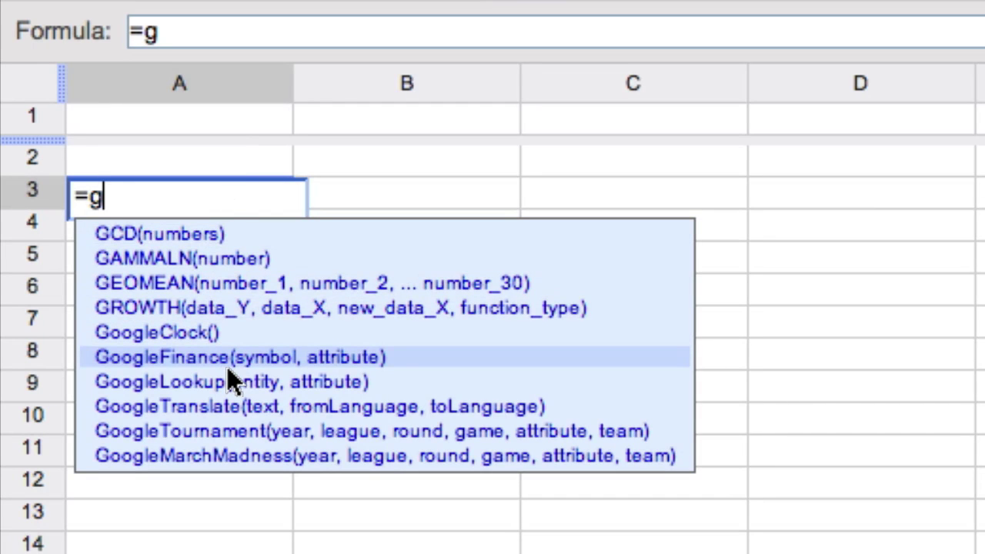
pyautogui.click(231, 384)
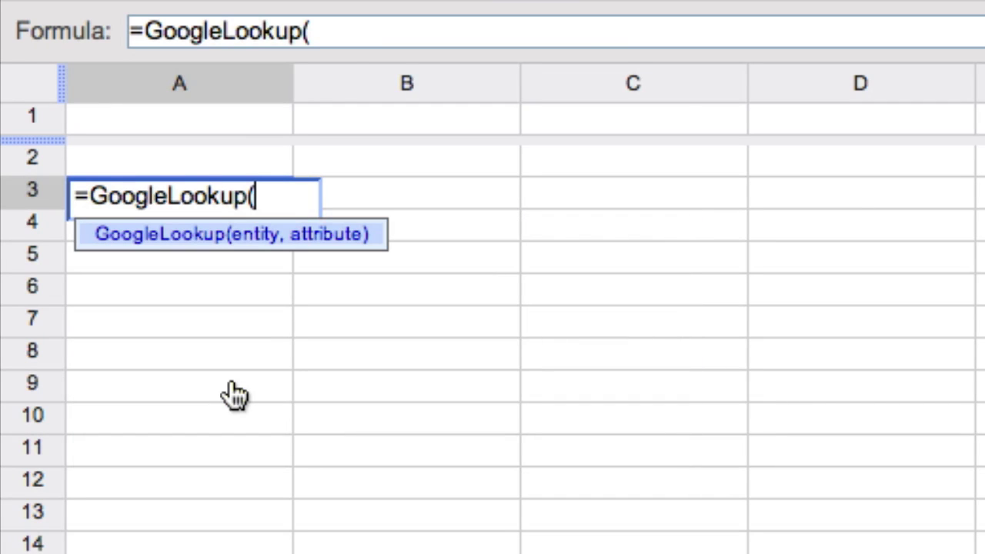
pyautogui.write('"california","governor")')
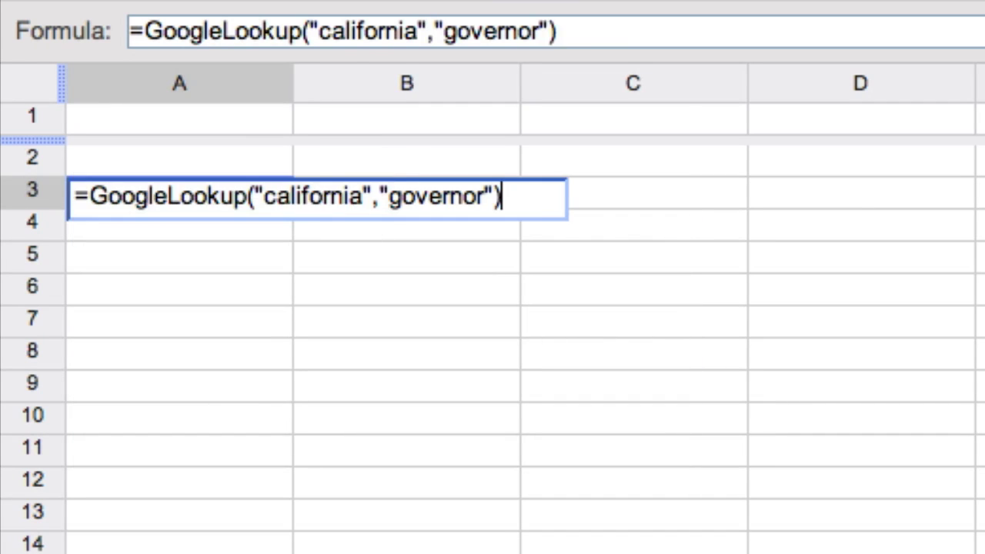
pyautogui.press('Return')
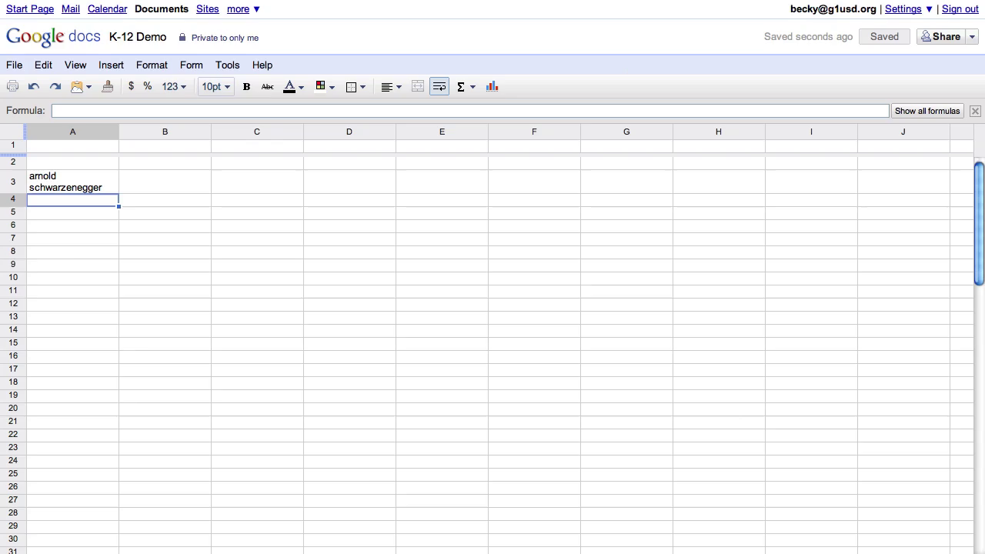
# Step: Type happy, sad and excited down from B7 and select the column B words
pyautogui.click(199, 242)
pyautogui.write('happy')
pyautogui.press('Return')
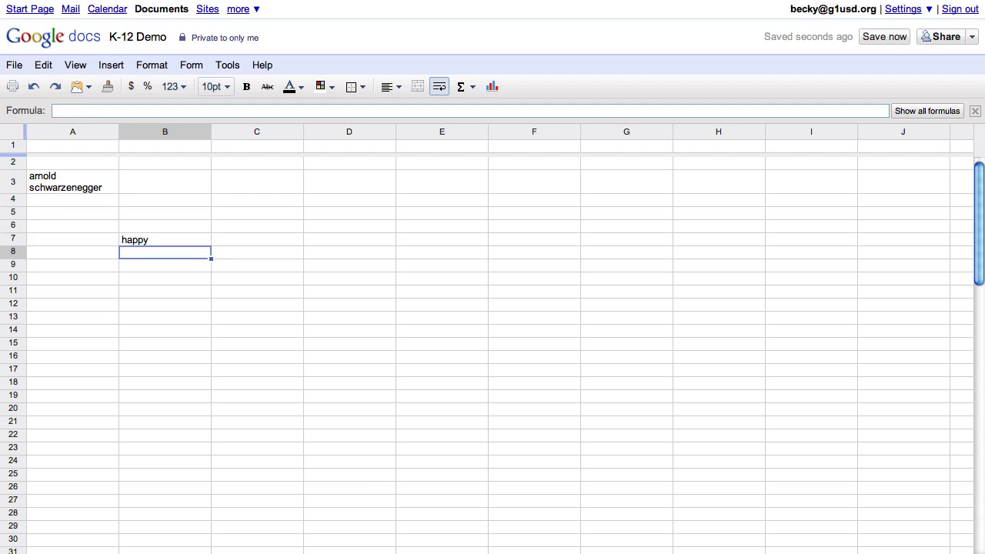
pyautogui.write('sad')
pyautogui.press('Return')
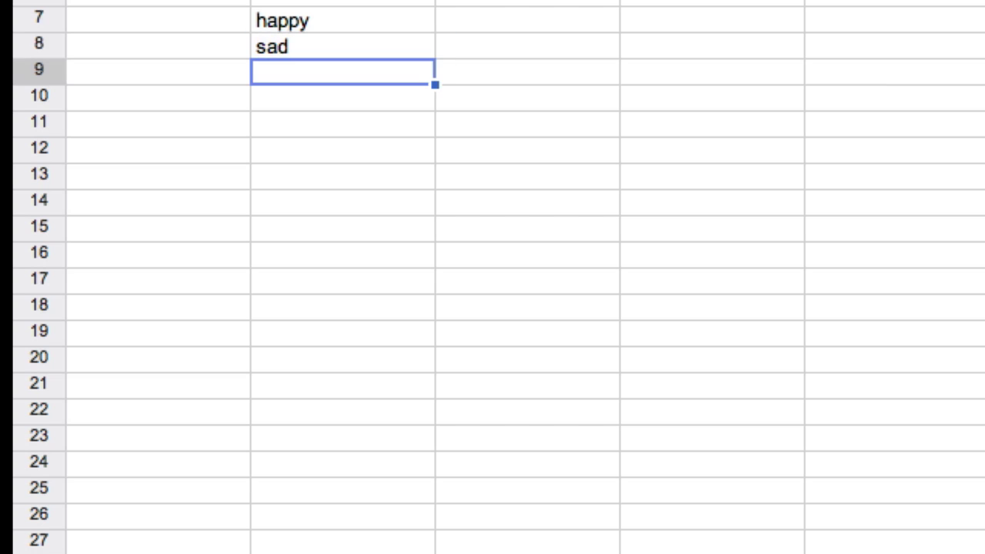
pyautogui.write('excited')
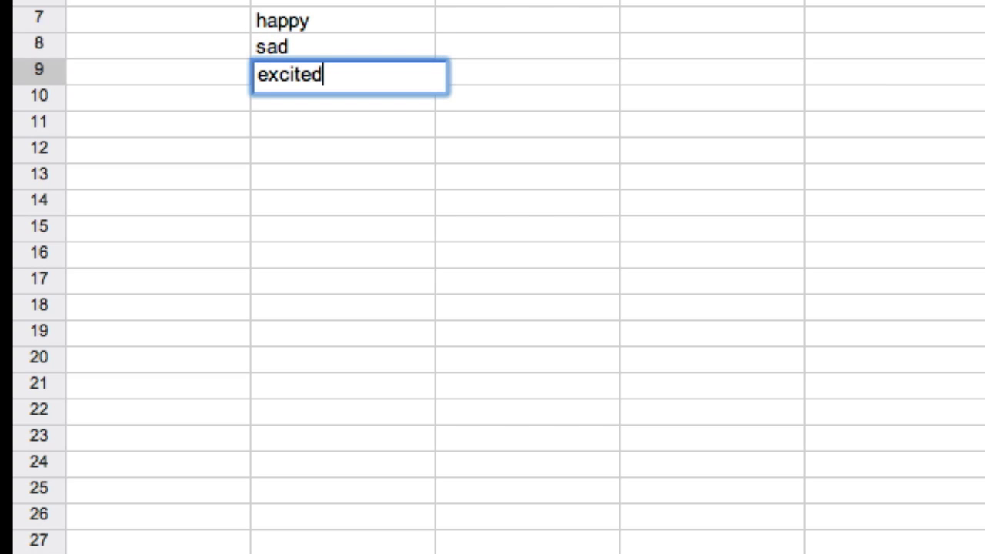
pyautogui.press('Return')
pyautogui.moveTo(390, 24); pyautogui.dragTo(435, 530)
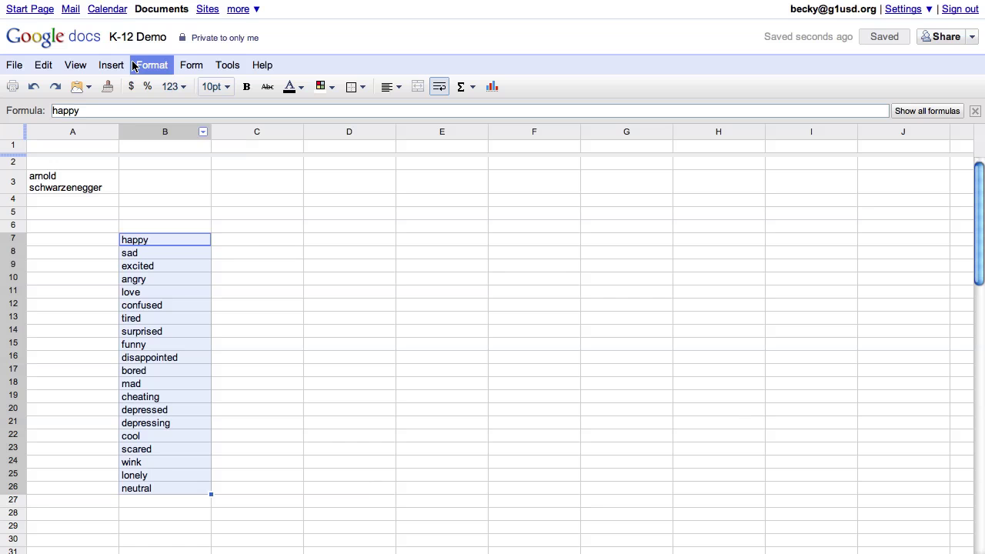
# Step: Open the Insert > Gadget gallery and scroll through the available gadgets
pyautogui.click(116, 65)
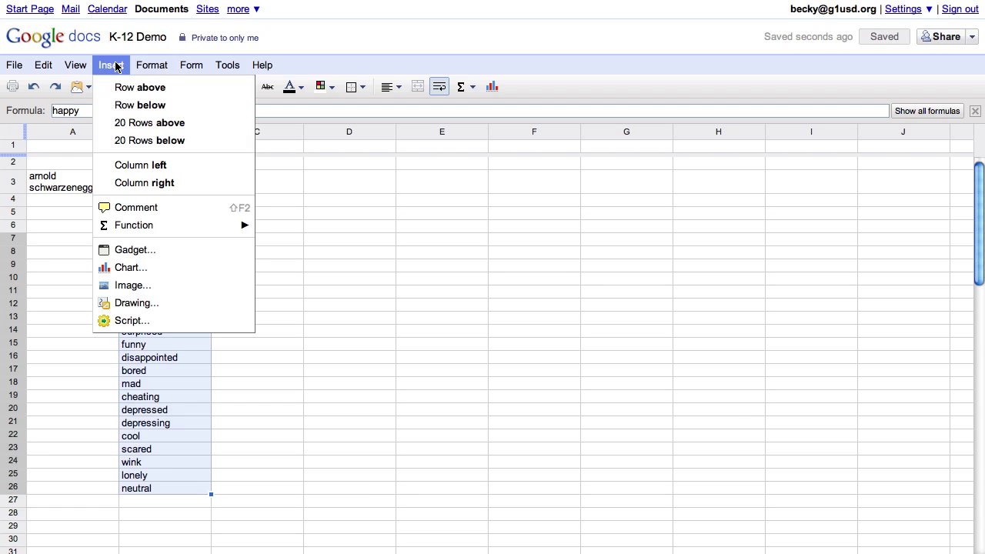
pyautogui.click(146, 252)
pyautogui.moveTo(734, 132); pyautogui.dragTo(735, 253)
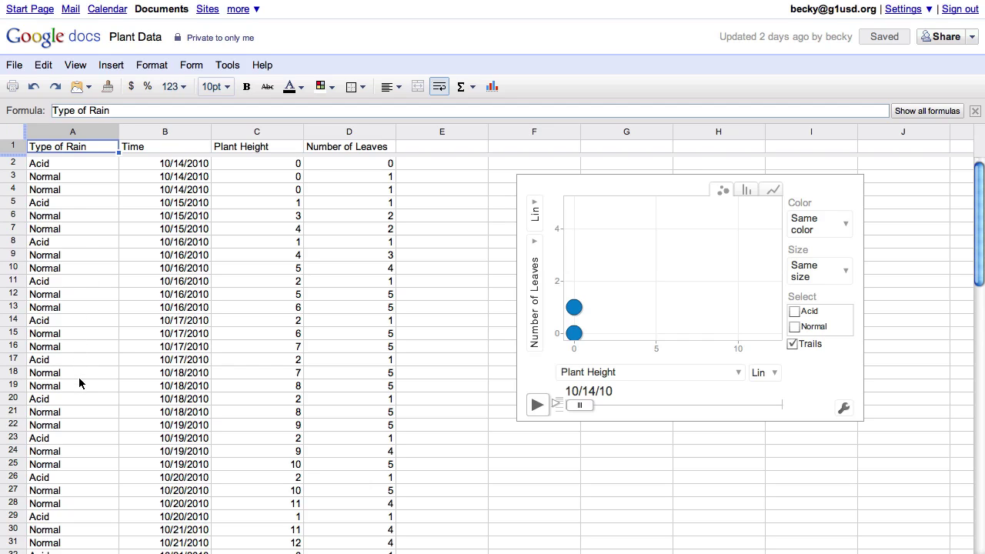
# Step: Point out the Normal and Acid rain entries, then the Plant Height and Number of Leaves headers
pyautogui.click(64, 188)
pyautogui.press('Up')
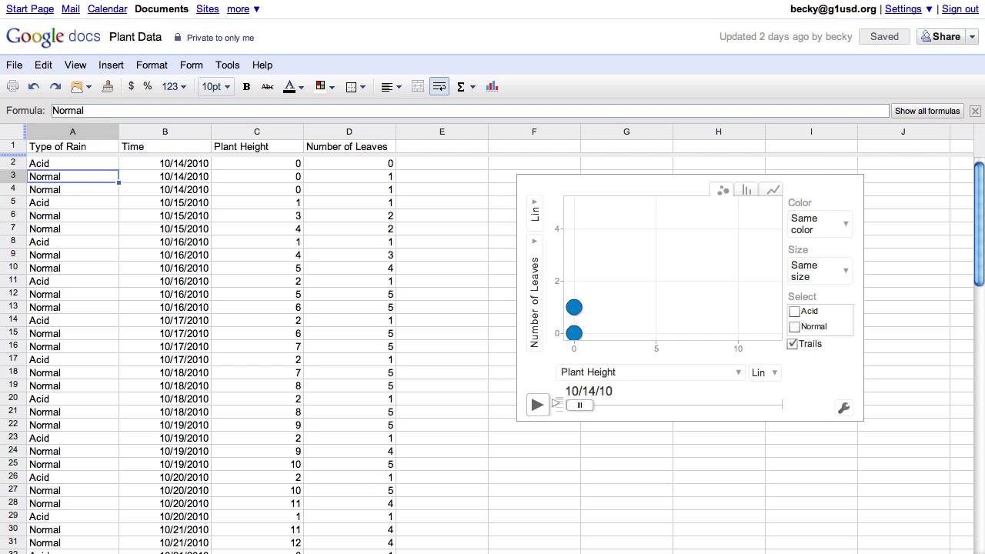
pyautogui.click(72, 163)
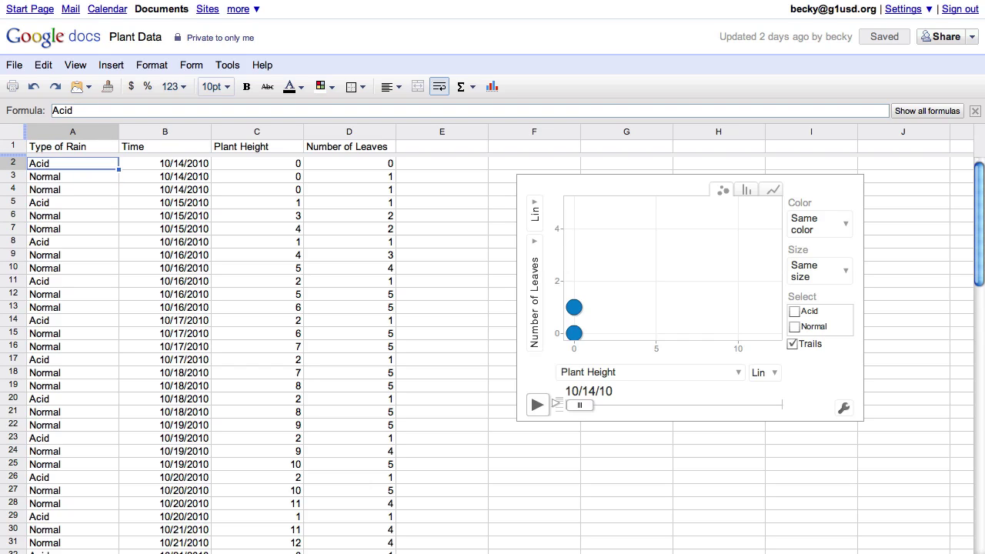
pyautogui.press('Right')
pyautogui.press('Right')
pyautogui.press('Right')
pyautogui.press('Left')
pyautogui.press('Up')
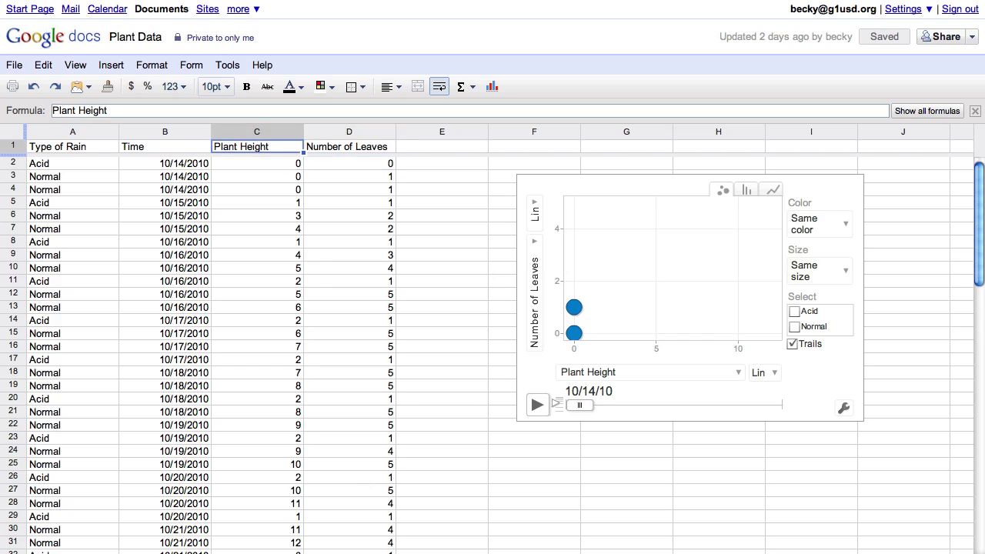
pyautogui.press('Right')
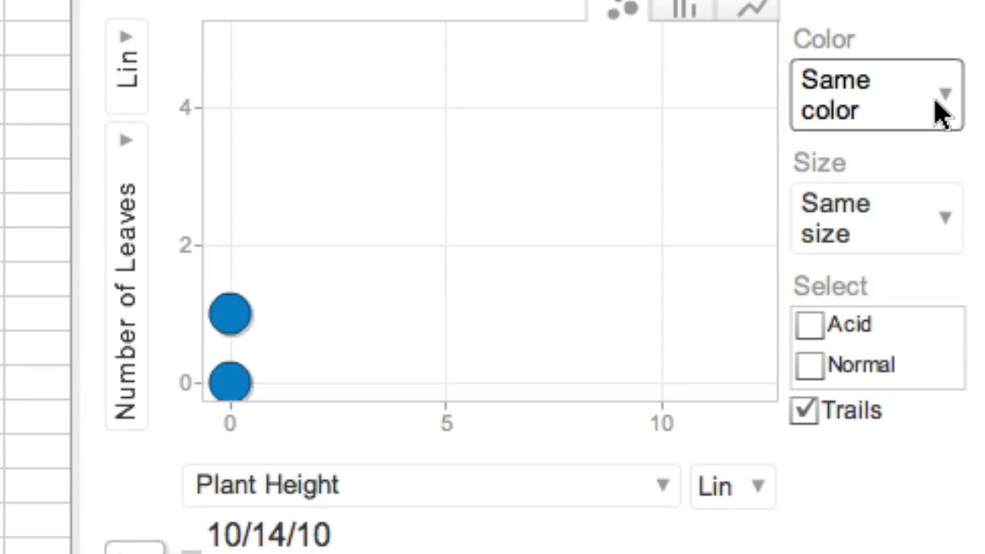
# Step: Colour the motion chart's dots by rain type and size them by Number of Leaves
pyautogui.click(945, 106)
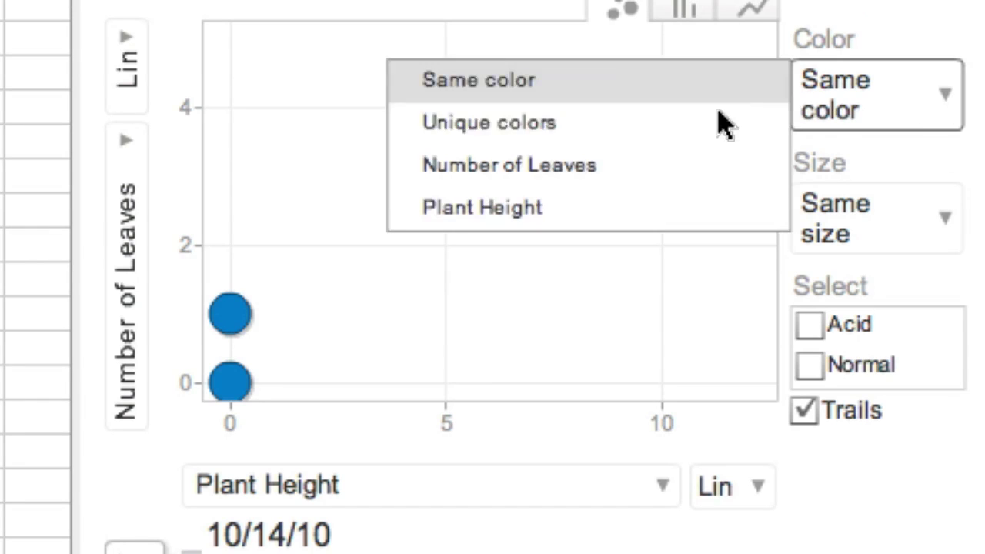
pyautogui.click(704, 133)
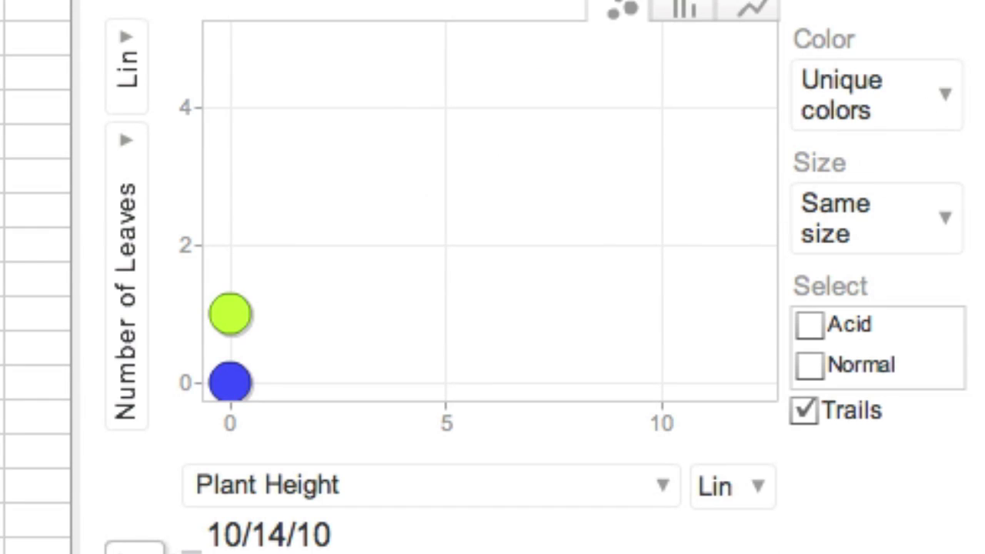
pyautogui.click(943, 223)
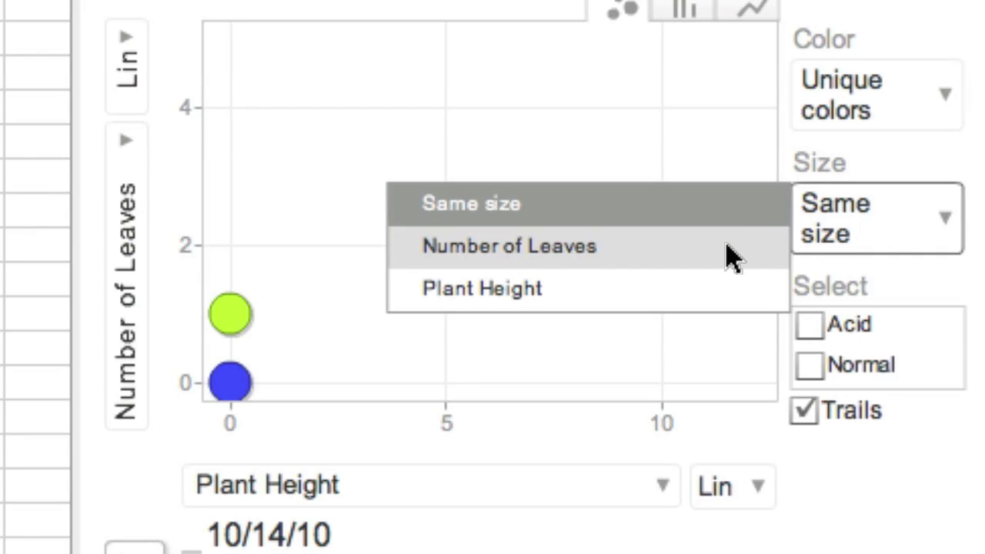
pyautogui.click(729, 255)
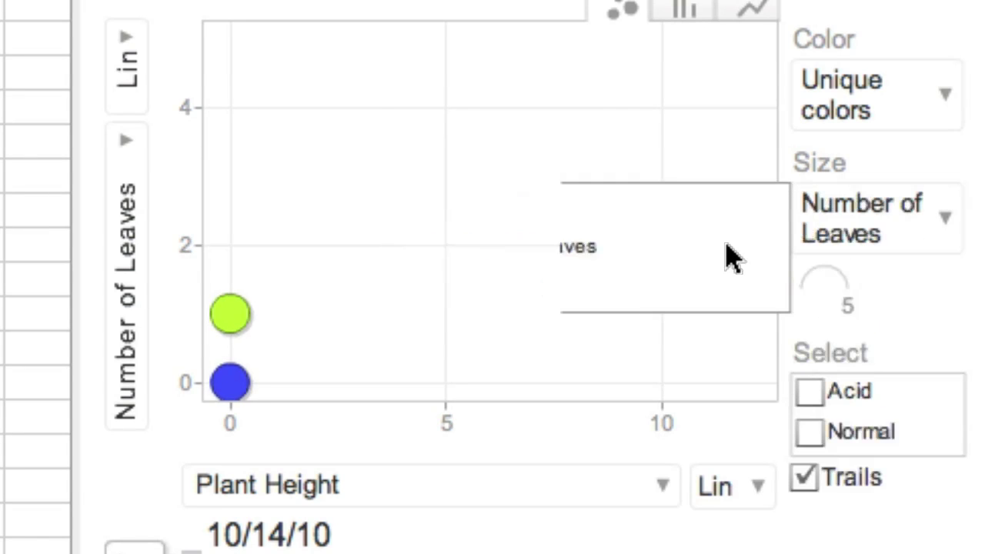
# Step: Plot Plant Height against Time for the Acid and Normal series, repositioning their labels
pyautogui.click(127, 167)
pyautogui.click(238, 194)
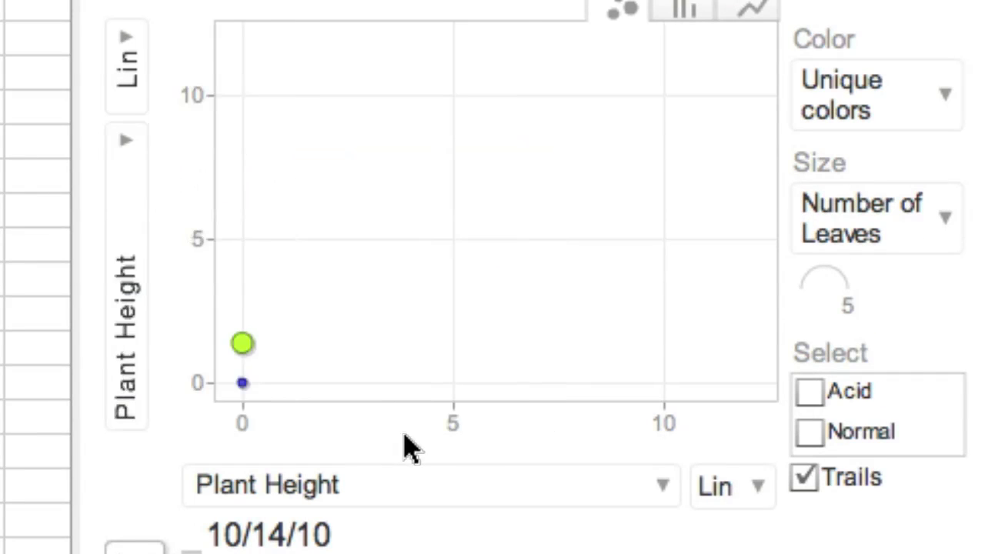
pyautogui.click(488, 492)
pyautogui.click(441, 355)
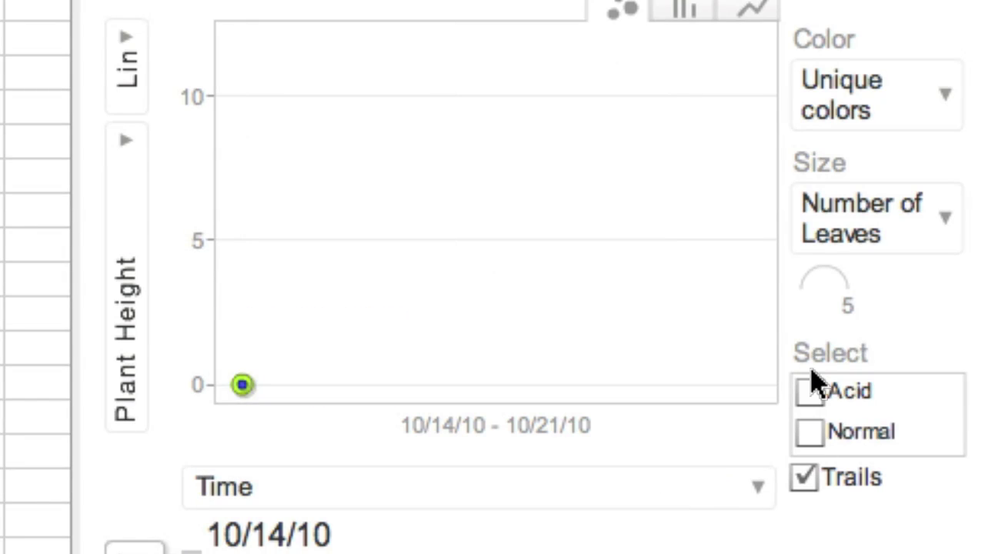
pyautogui.click(809, 392)
pyautogui.click(814, 432)
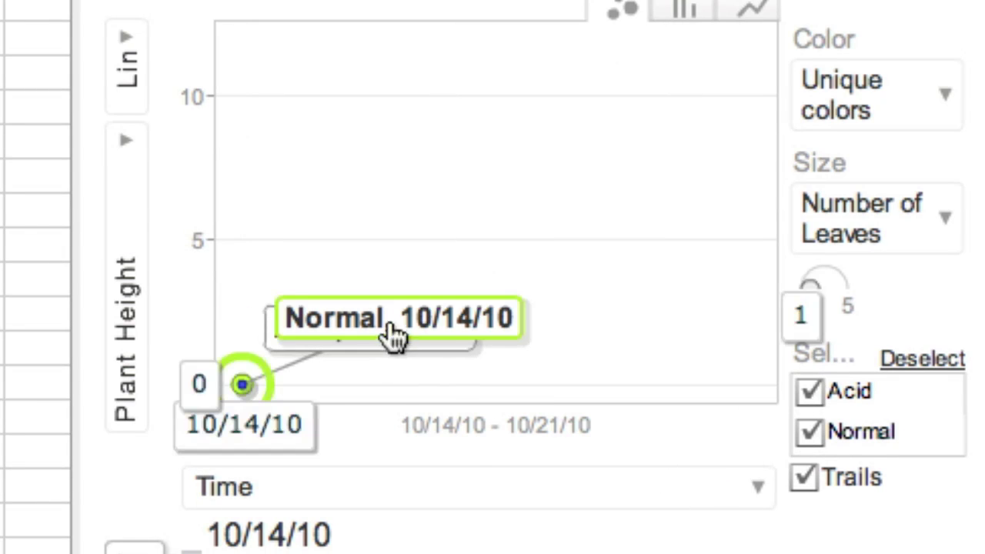
pyautogui.moveTo(391, 337); pyautogui.dragTo(275, 23)
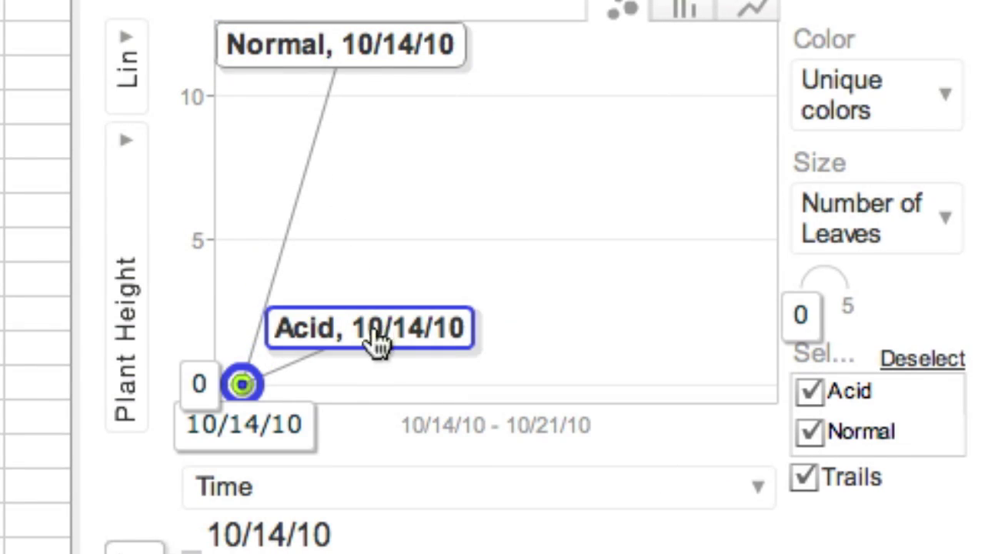
pyautogui.moveTo(374, 346); pyautogui.dragTo(327, 407)
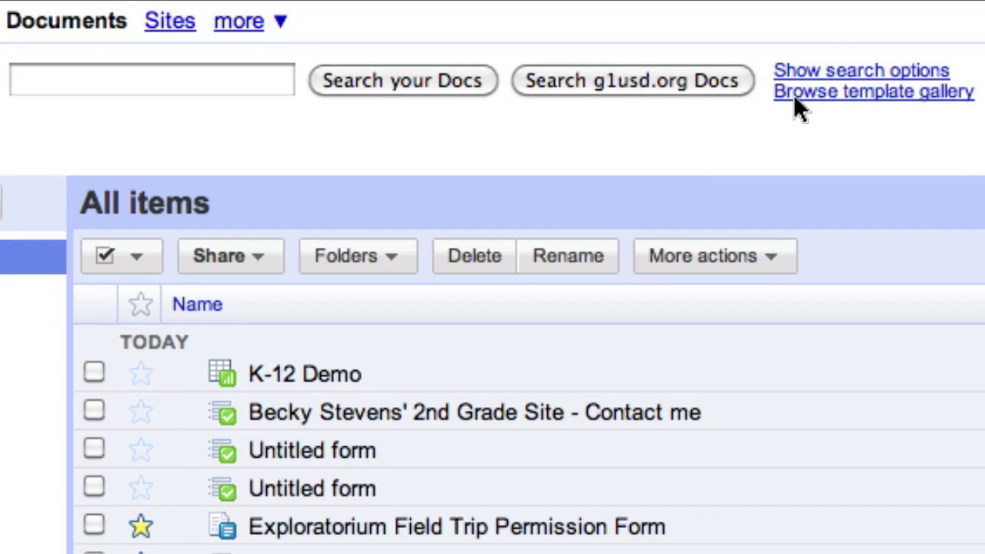
# Step: Browse the public template gallery filtered to the Students & Teachers category
pyautogui.click(793, 94)
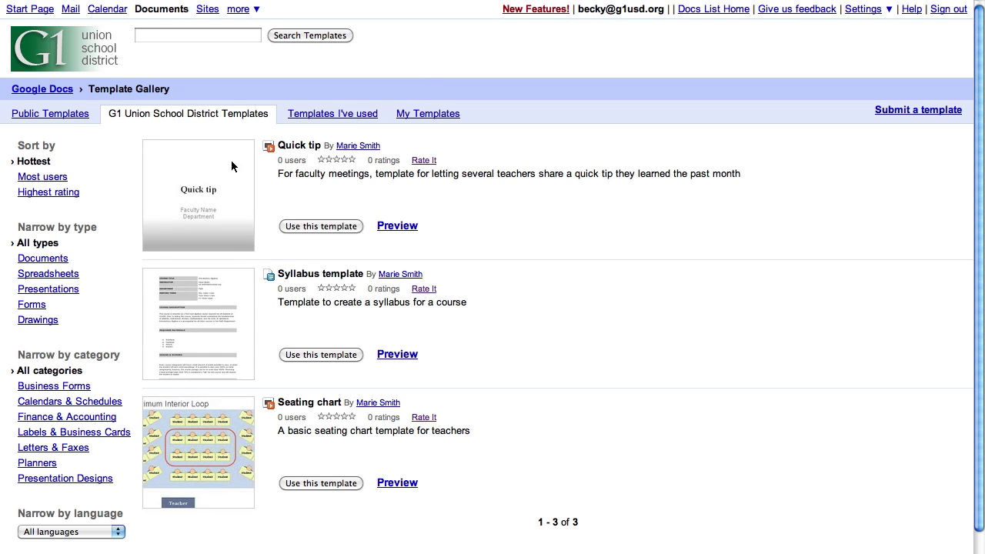
pyautogui.click(51, 115)
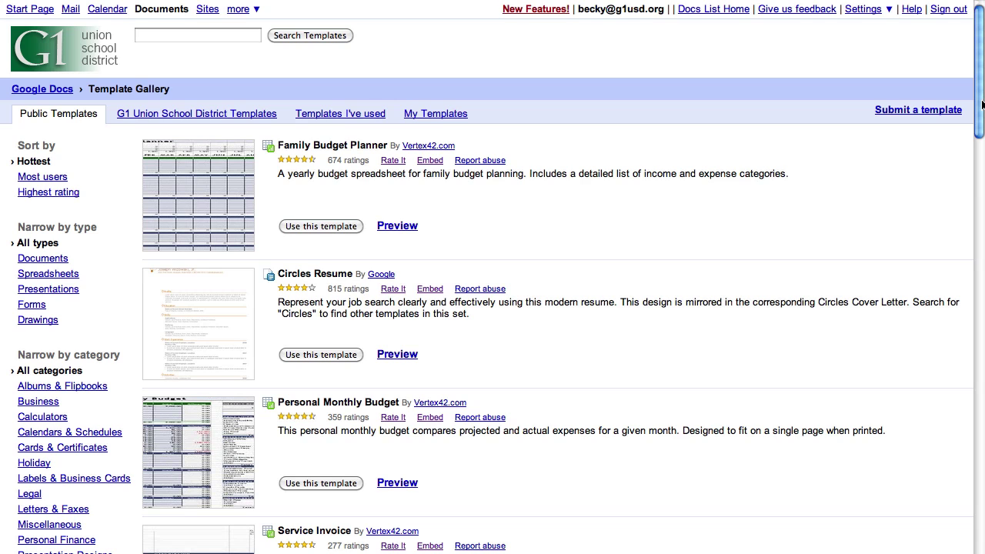
pyautogui.scroll(-7, 981, 105)
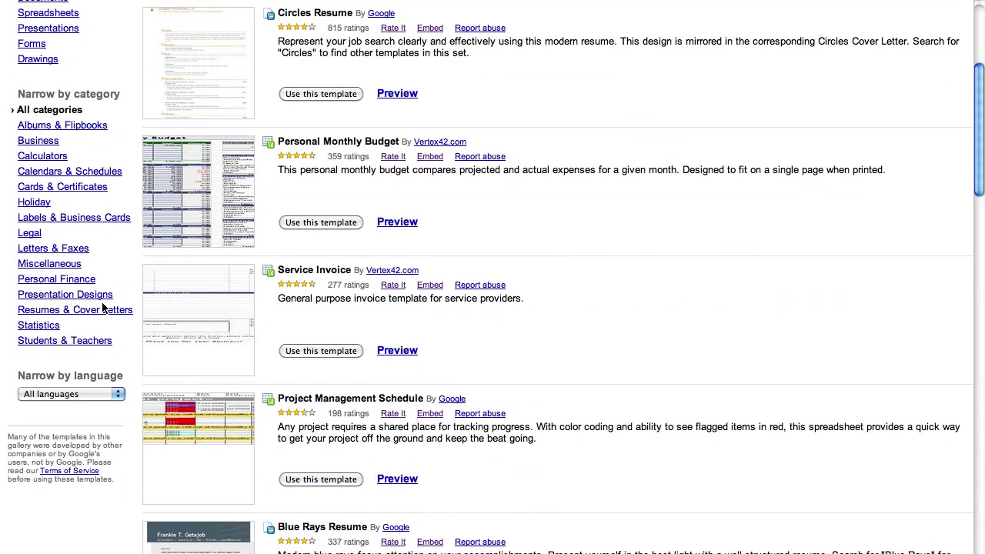
pyautogui.click(48, 340)
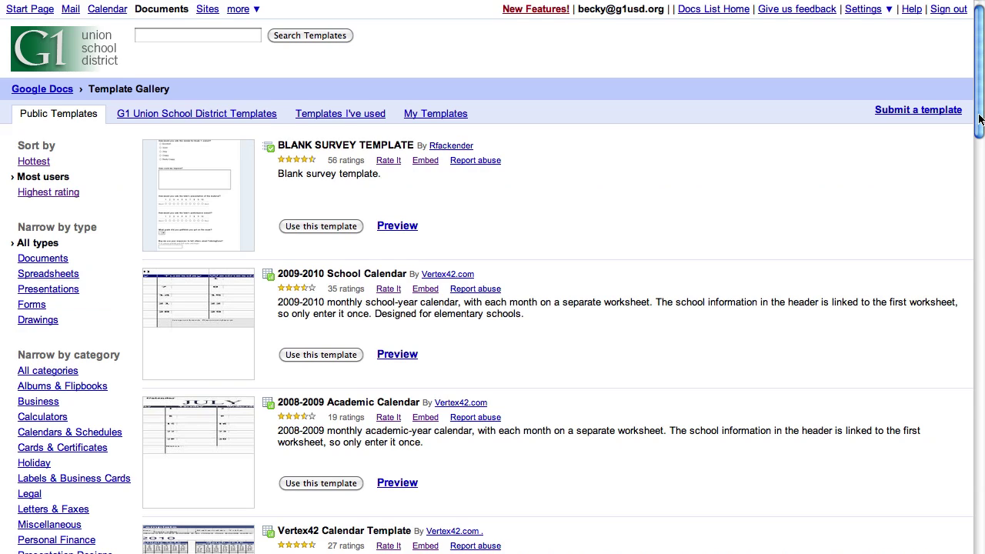
pyautogui.moveTo(981, 117); pyautogui.dragTo(982, 209)
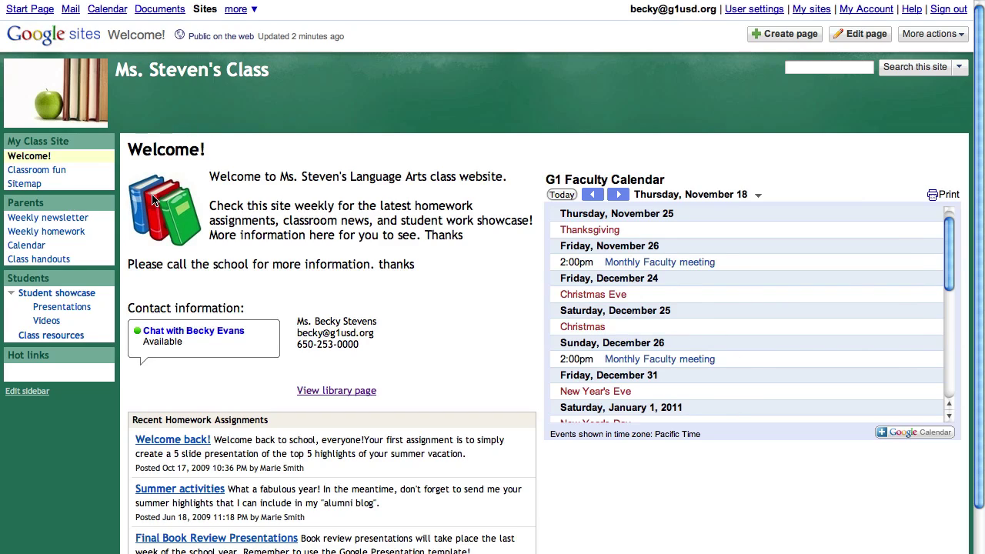
# Step: Go through Class handouts to the class site's Weekly newsletter page
pyautogui.click(59, 259)
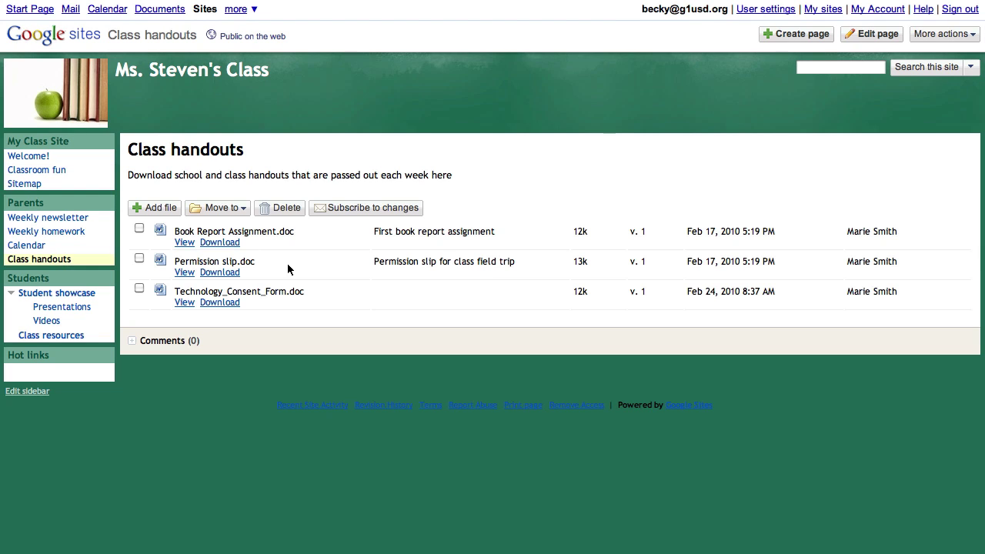
pyautogui.click(72, 217)
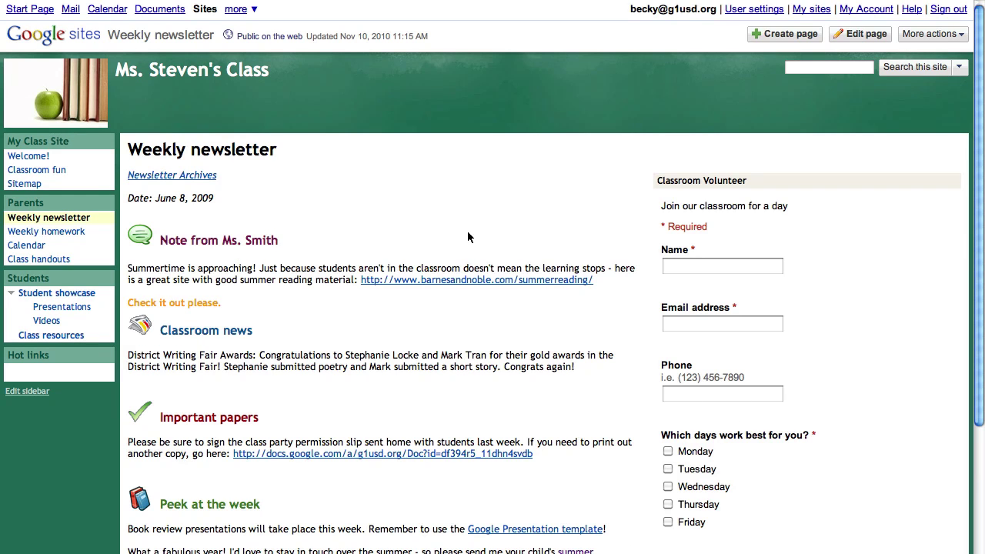
# Step: Append a period to the newsletter's first heading, save the page, and begin a new page
pyautogui.click(865, 35)
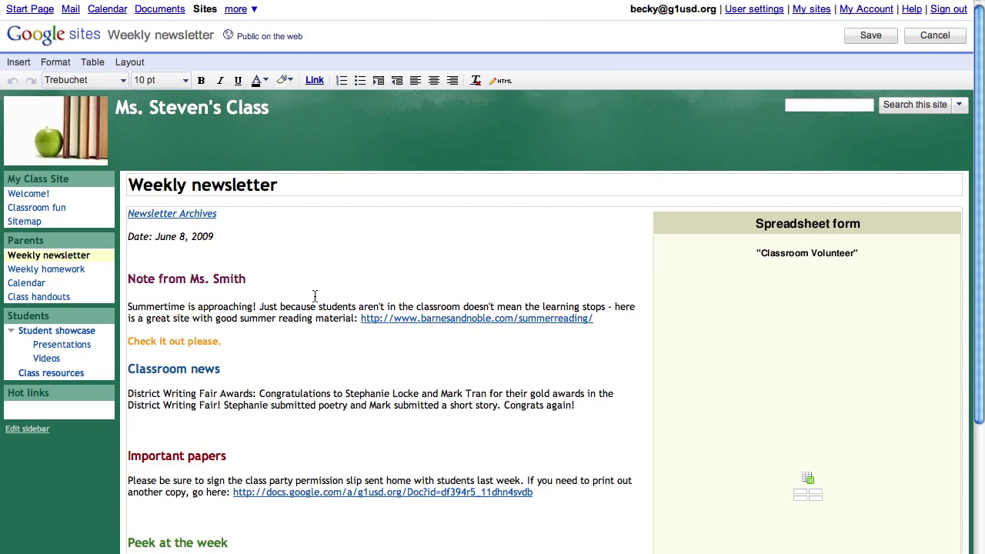
pyautogui.click(307, 279)
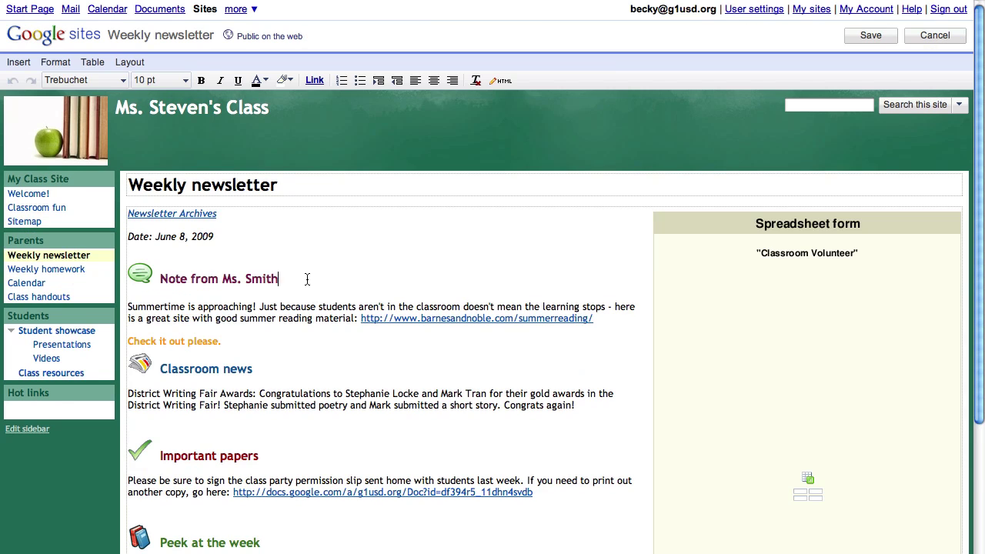
pyautogui.write('...')
pyautogui.click(886, 36)
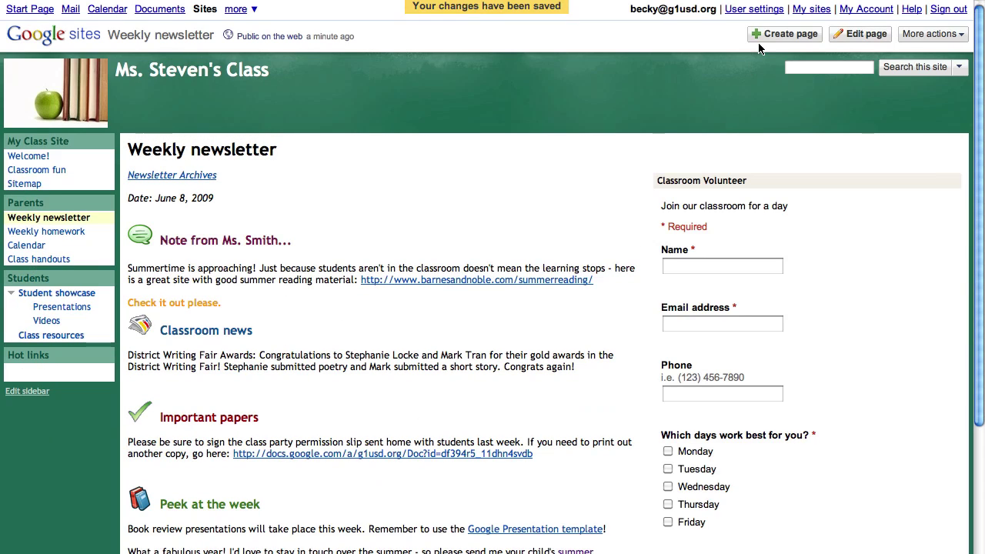
pyautogui.click(773, 36)
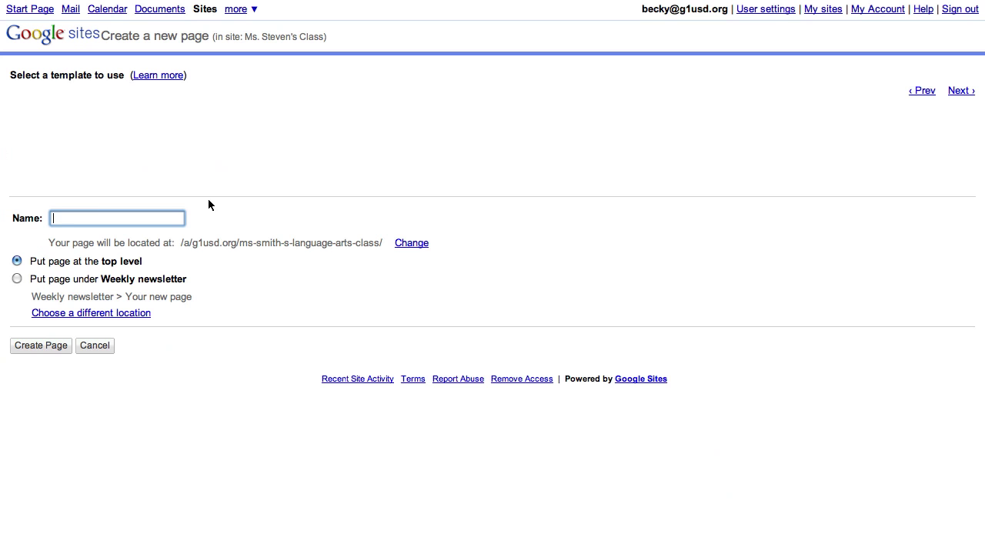
# Step: Create a Two column (simple) page 'Things I like' whose left column reads 'These are things I like'
pyautogui.write('Thing')
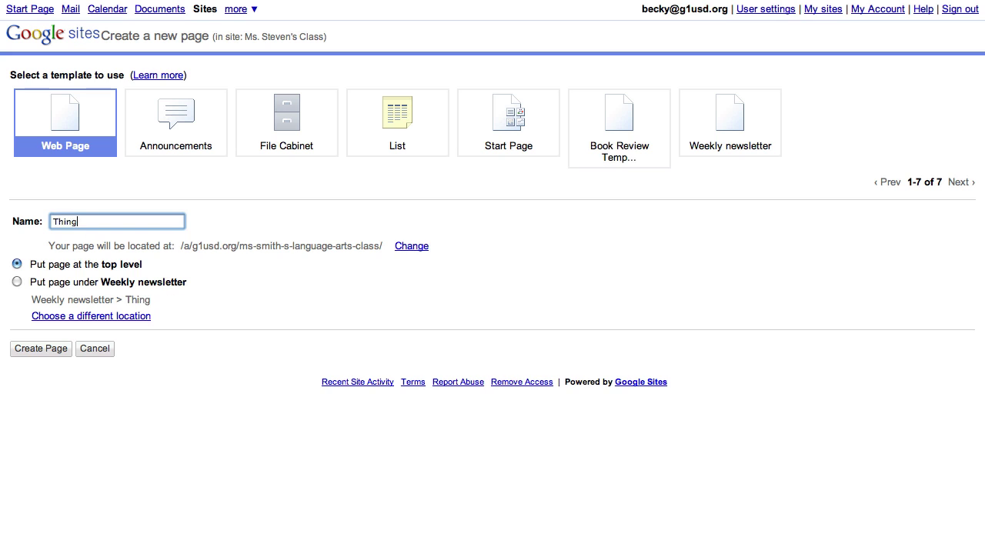
pyautogui.write('s I like')
pyautogui.click(45, 350)
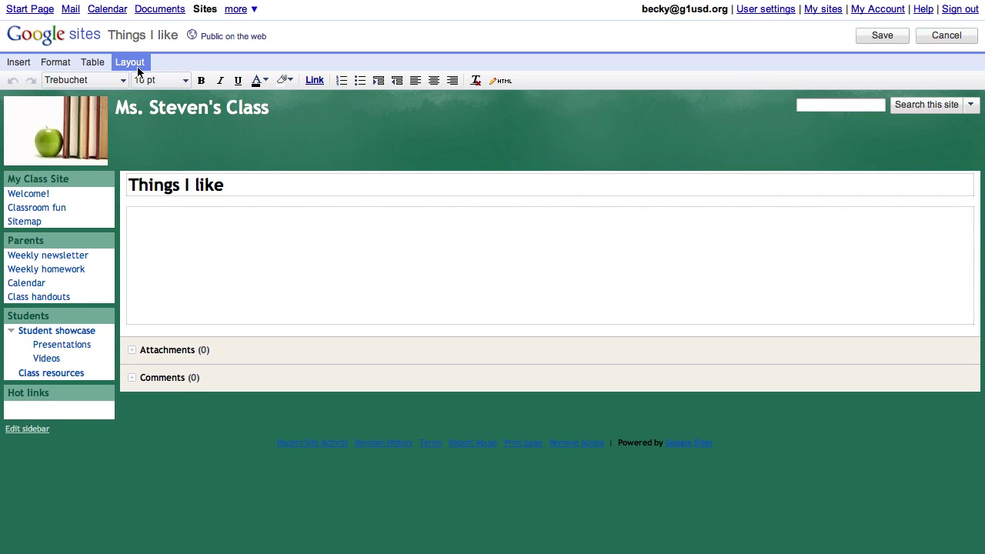
pyautogui.click(132, 63)
pyautogui.click(144, 102)
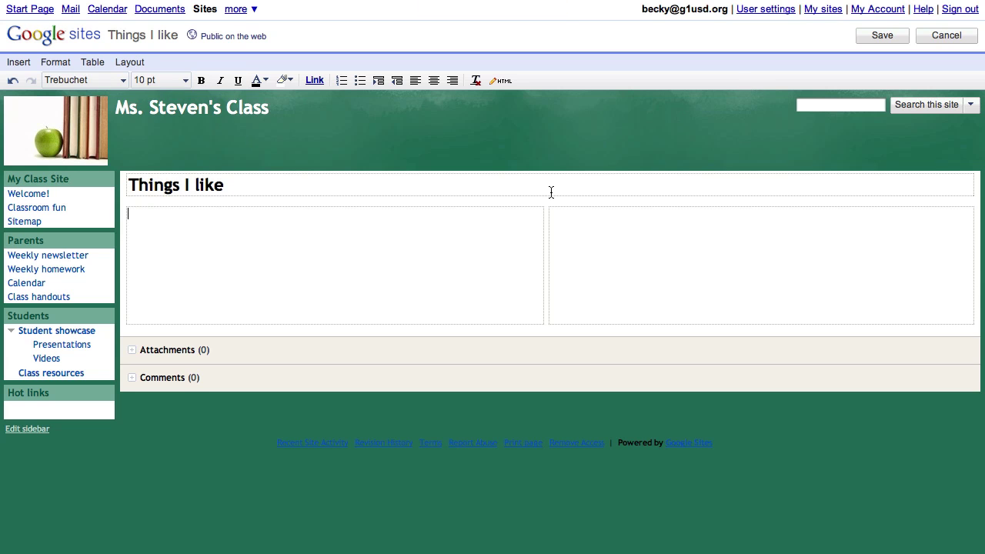
pyautogui.write('These are')
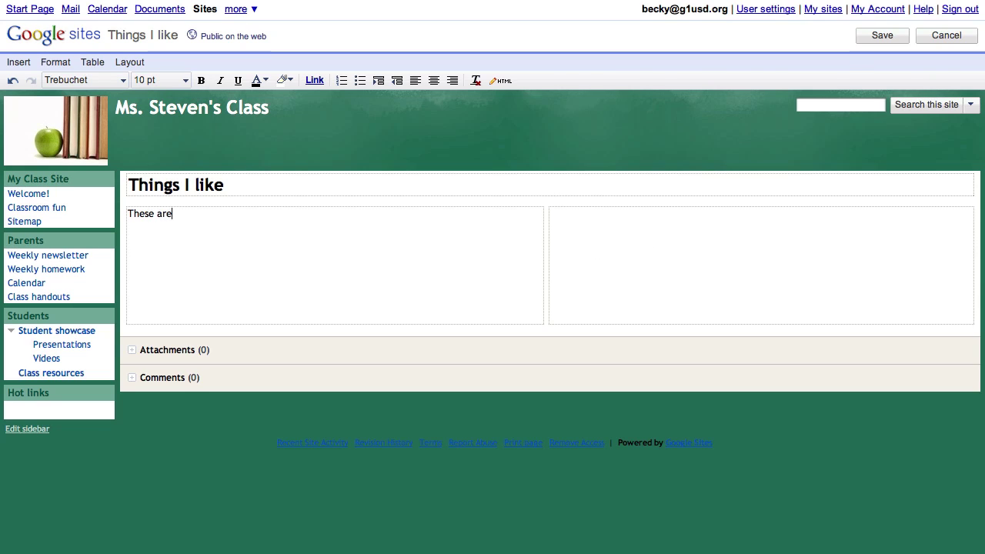
pyautogui.write(' things I like')
# Step: Embed the Phases of the Moon calendar with default display options
pyautogui.click(18, 62)
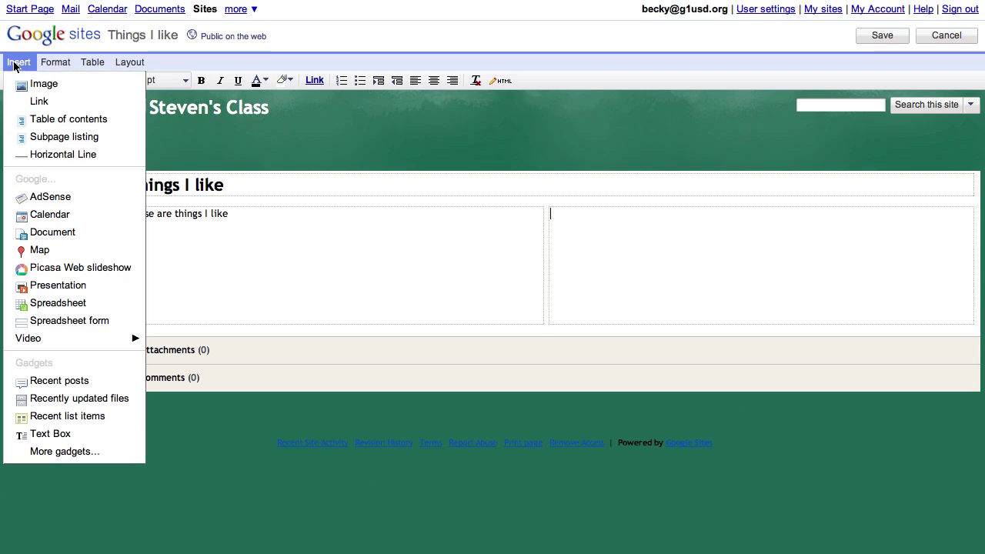
pyautogui.click(48, 214)
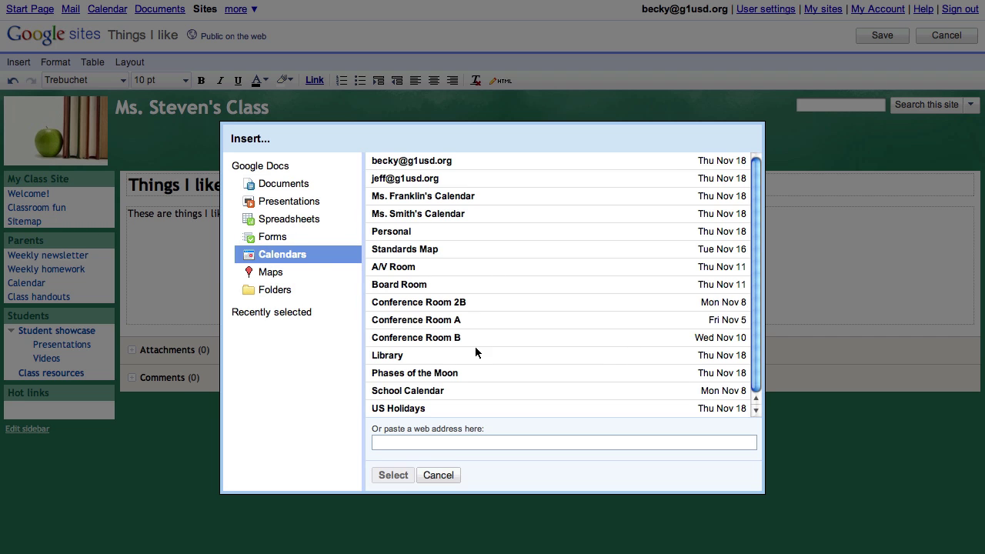
pyautogui.click(444, 376)
pyautogui.click(394, 475)
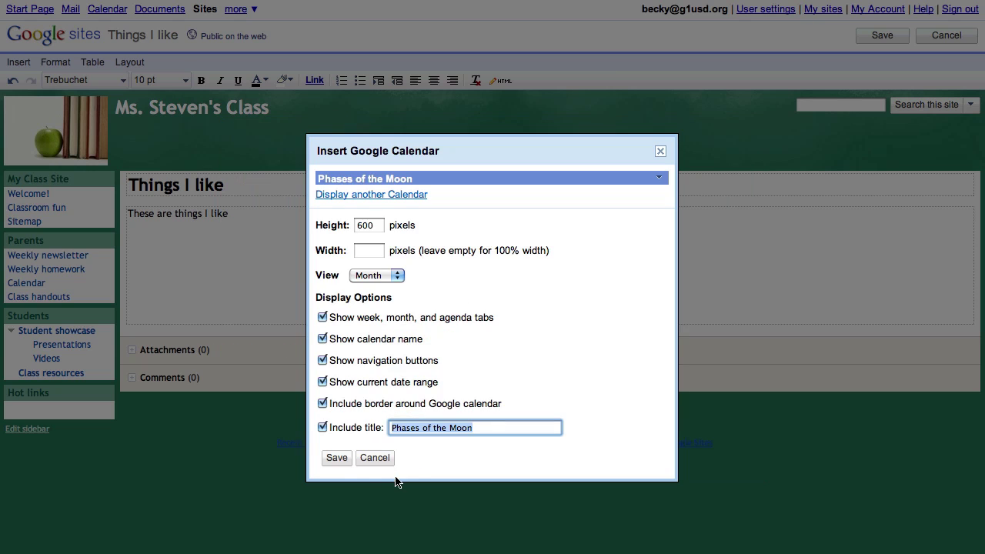
pyautogui.click(337, 460)
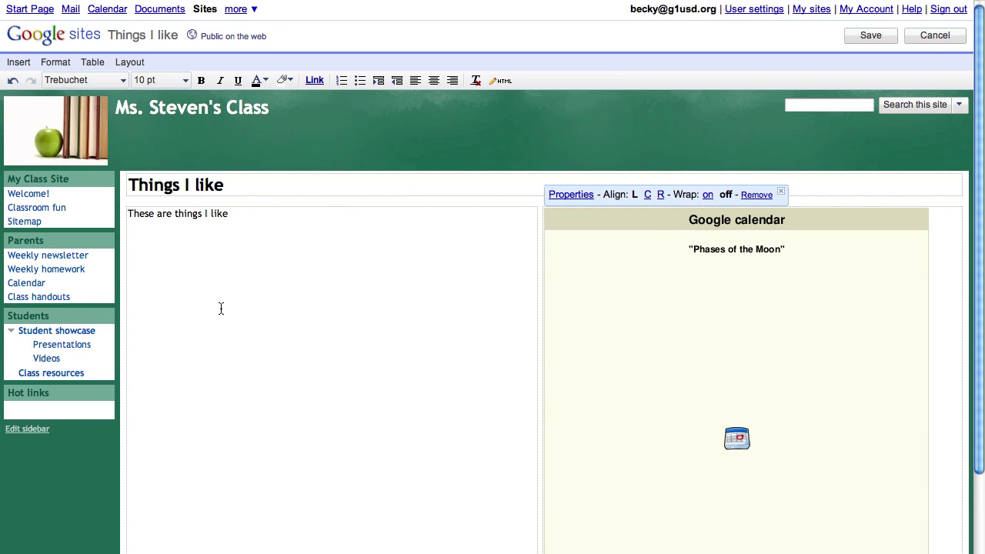
# Step: Insert the A Chair for My Mother cover image from its web address and save the page
pyautogui.click(18, 62)
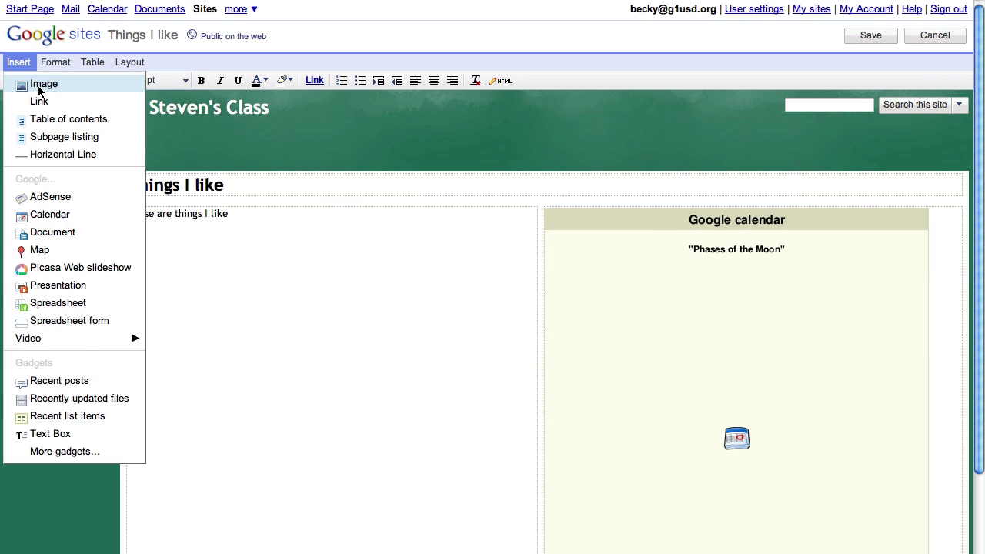
pyautogui.click(40, 85)
pyautogui.click(251, 326)
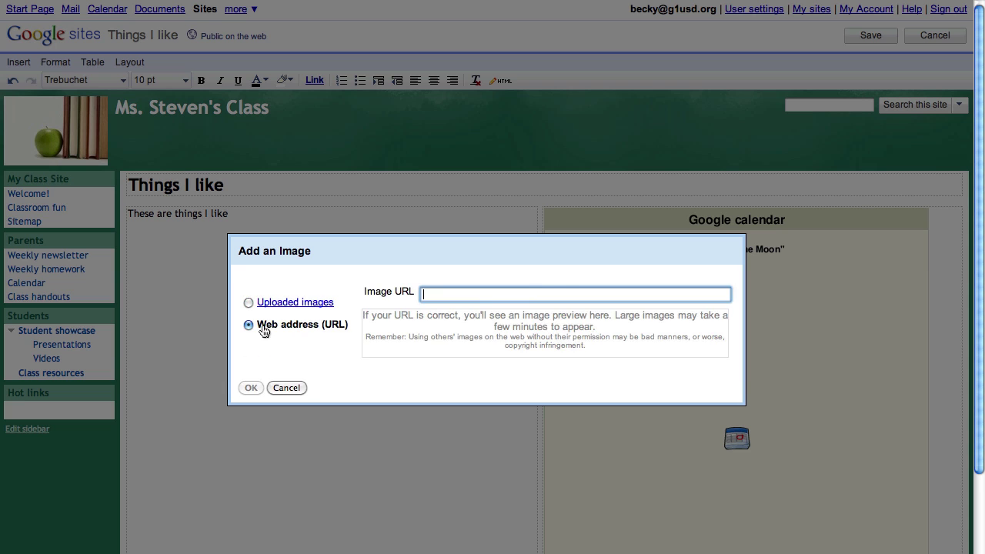
pyautogui.write('http://growingupcentsible.com/wp-content/uploads/2010/09/acfmm.jpg')
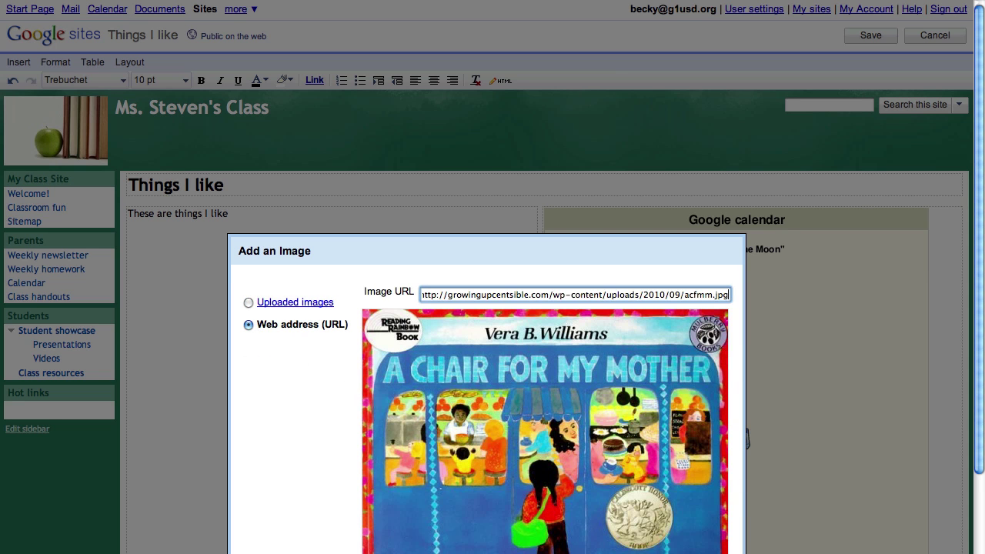
pyautogui.press('Return')
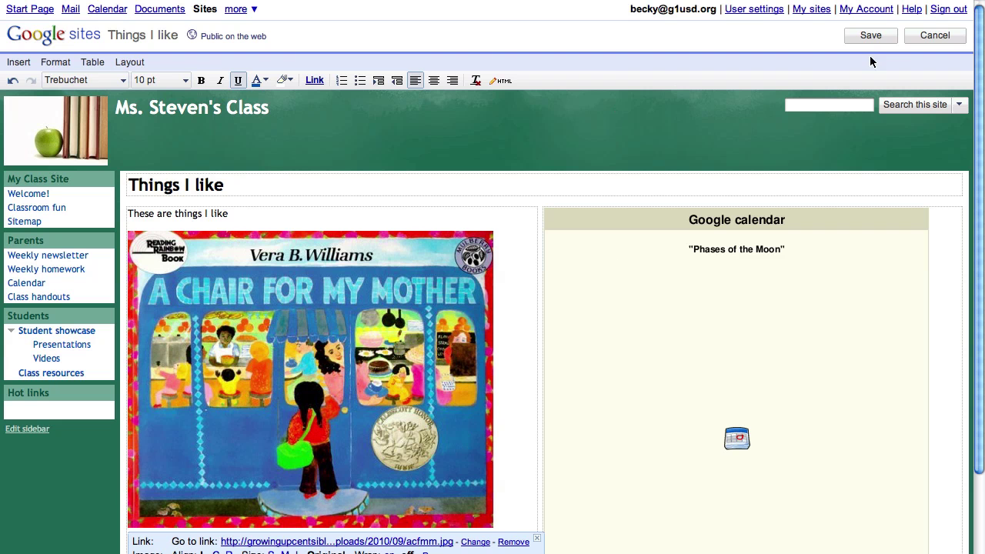
pyautogui.click(871, 36)
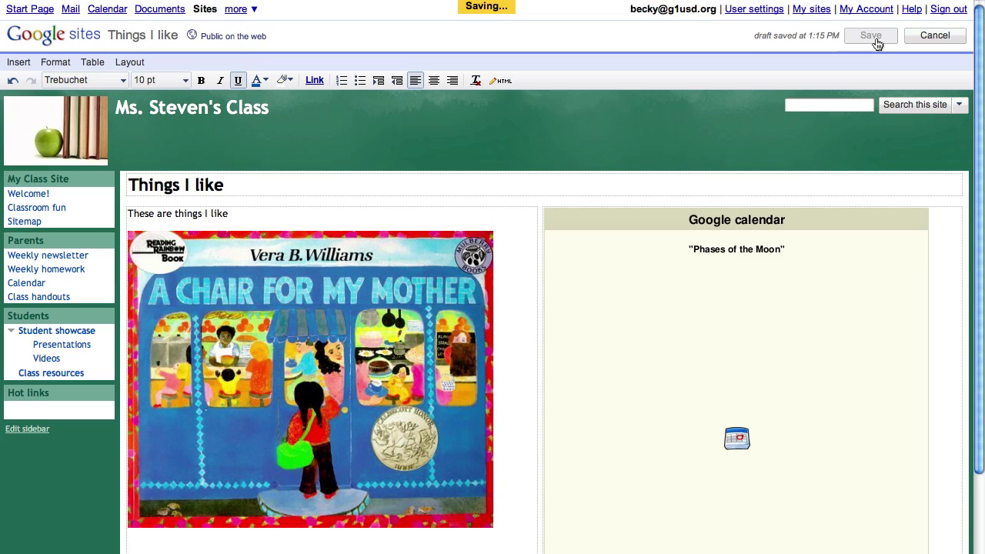